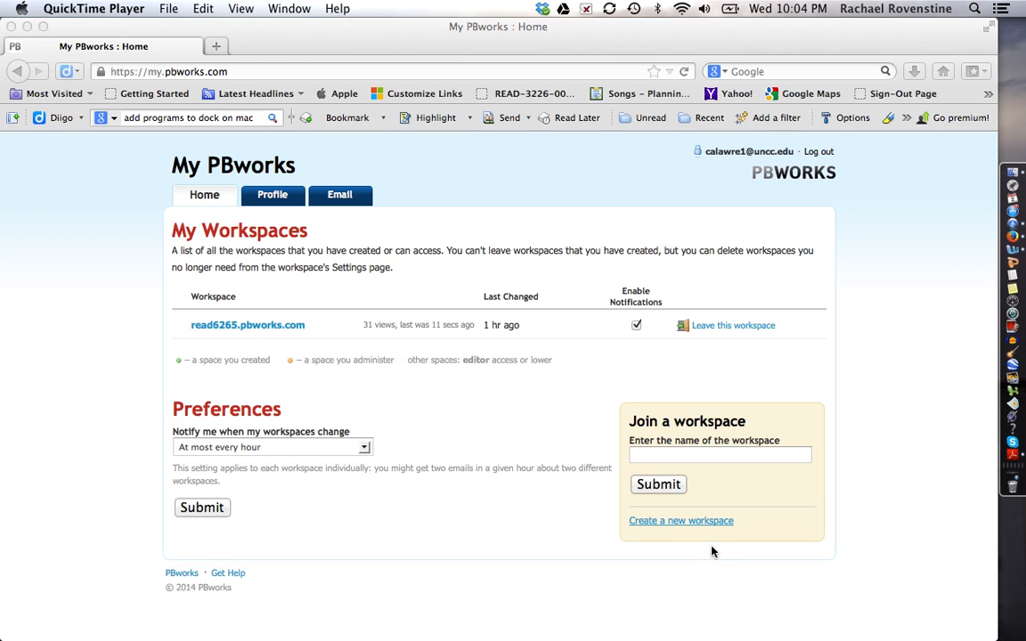
Start a new workspace named 'example', marked for education and non-commercial use.
{"action": "left_click", "coordinate": [659, 524]}
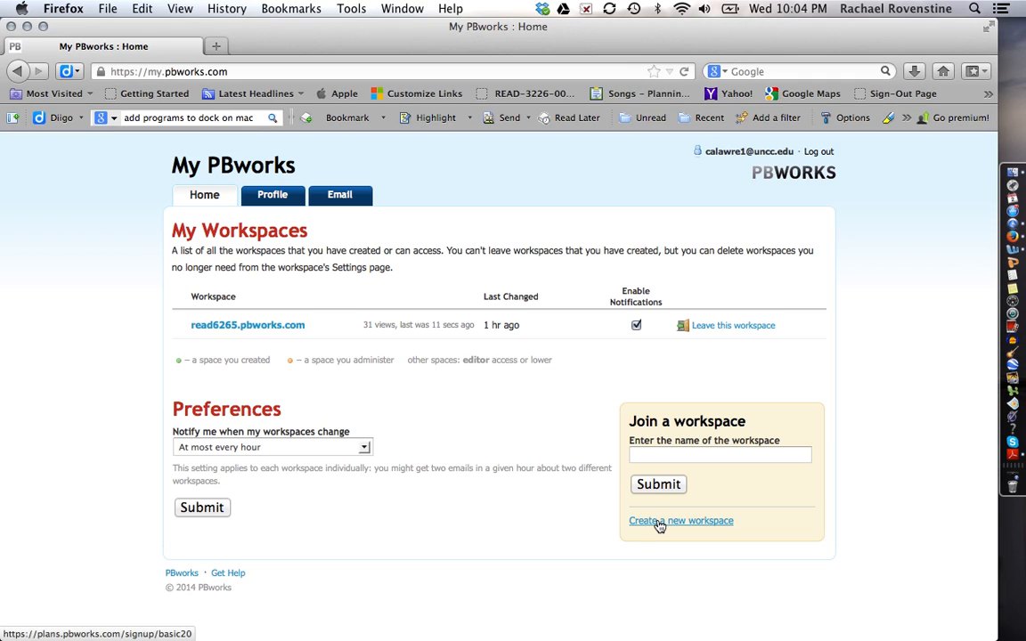
{"action": "left_click", "coordinate": [658, 524]}
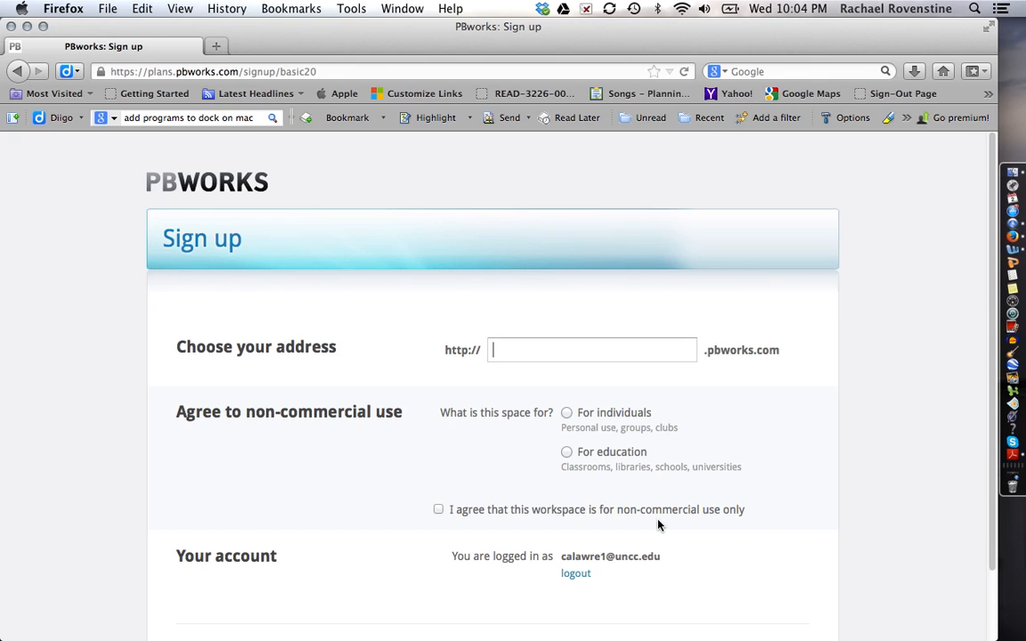
{"action": "type", "text": "example"}
{"action": "left_click", "coordinate": [568, 454]}
{"action": "left_click", "coordinate": [438, 509]}
{"action": "scroll", "coordinate": [348, 542], "scroll_direction": "down", "scroll_amount": 3}
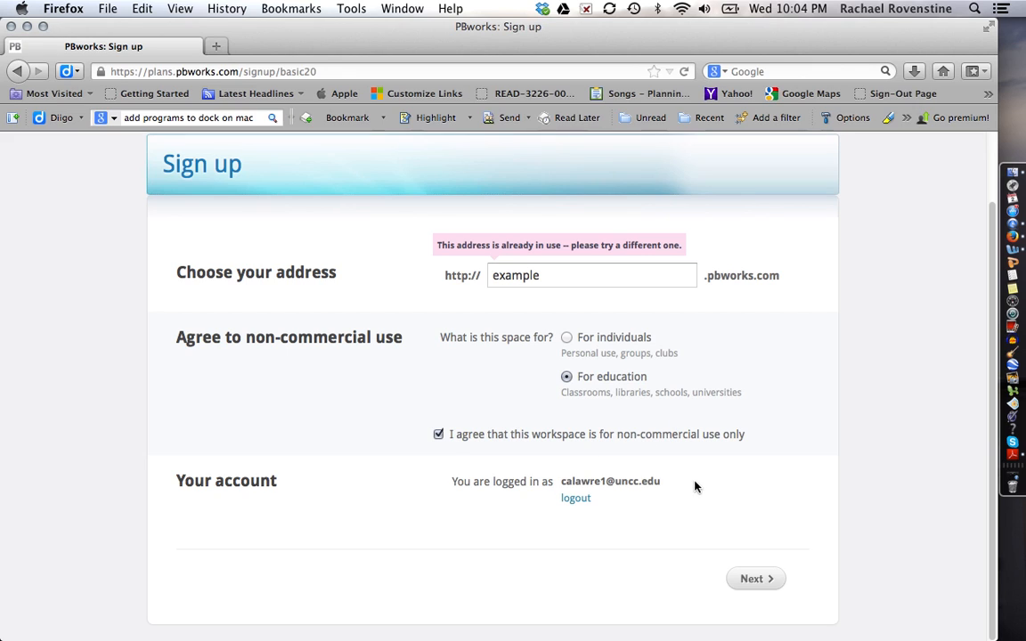
{"action": "left_click", "coordinate": [773, 590]}
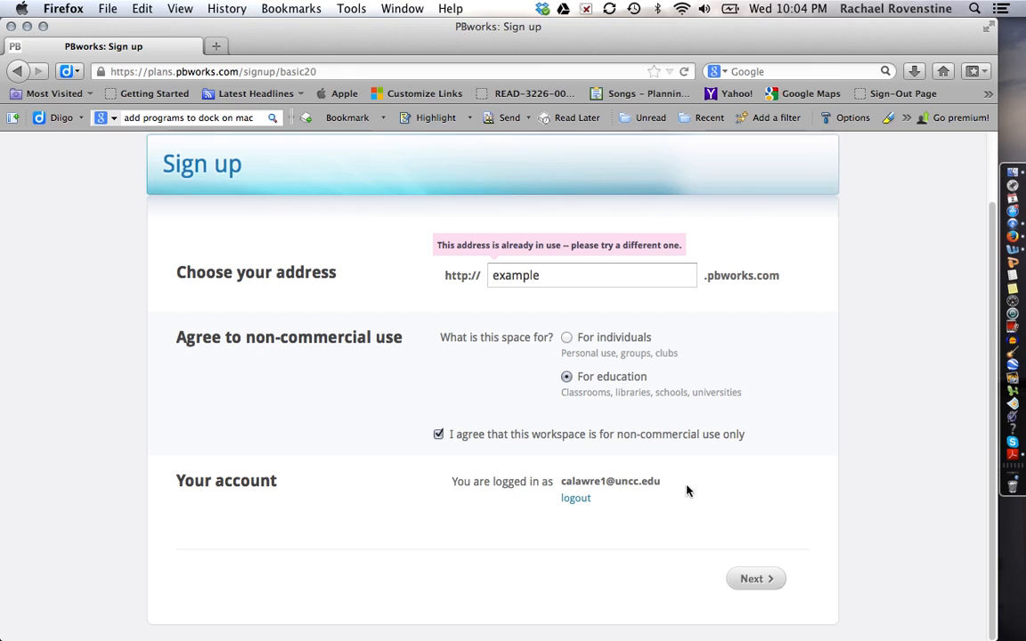
Complete the address as exampleformultiliteracyclass and submit the sign-up.
{"action": "left_click", "coordinate": [564, 279]}
{"action": "type", "text": "formultiliteracyclass"}
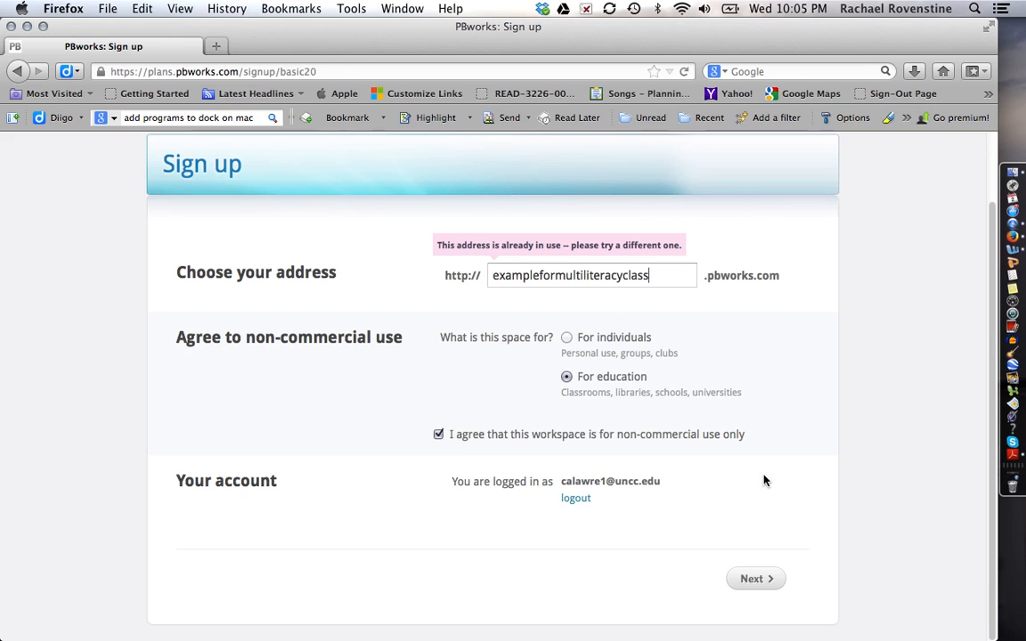
{"action": "left_click", "coordinate": [746, 580]}
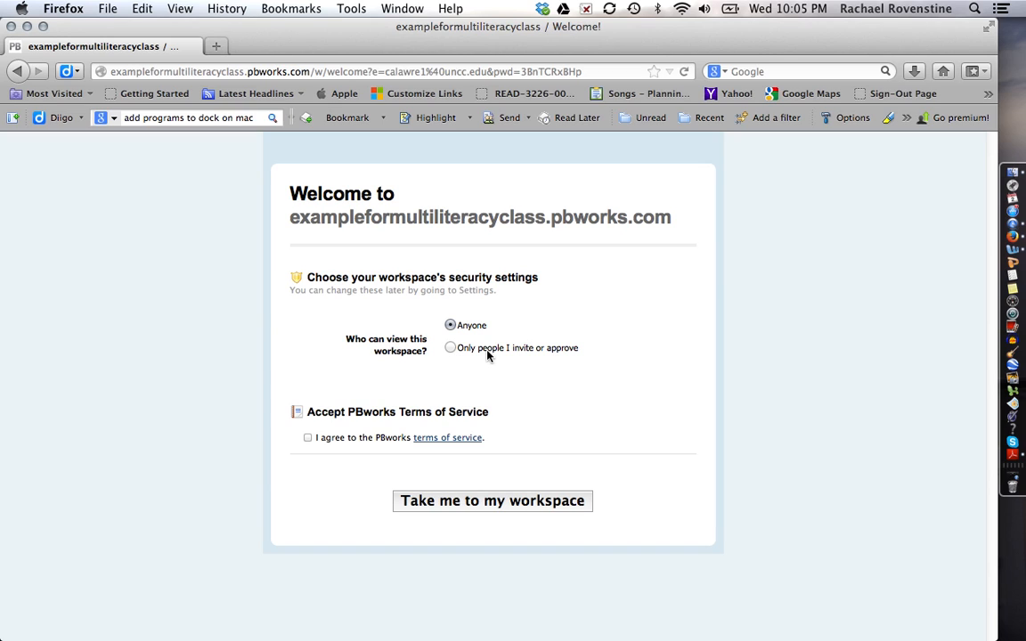
Restrict access to invited or approved people, accept the terms, and enter the workspace.
{"action": "left_click", "coordinate": [449, 348]}
{"action": "left_click", "coordinate": [308, 438]}
{"action": "left_click", "coordinate": [416, 505]}
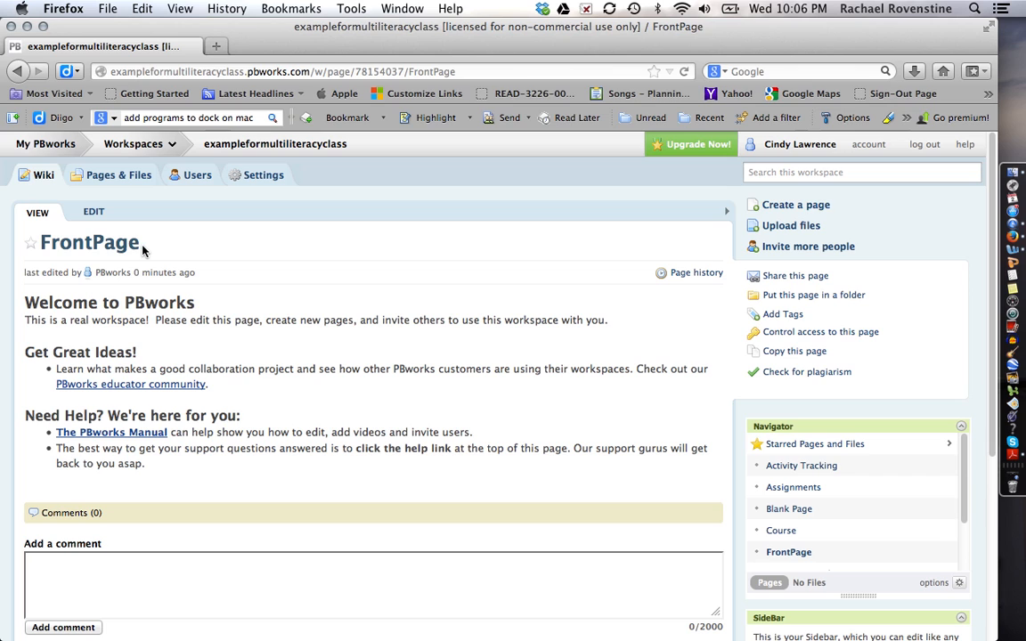
Prefix the FrontPage heading with 'Just start typing.' and set those words in Comic Sans.
{"action": "left_click", "coordinate": [93, 214]}
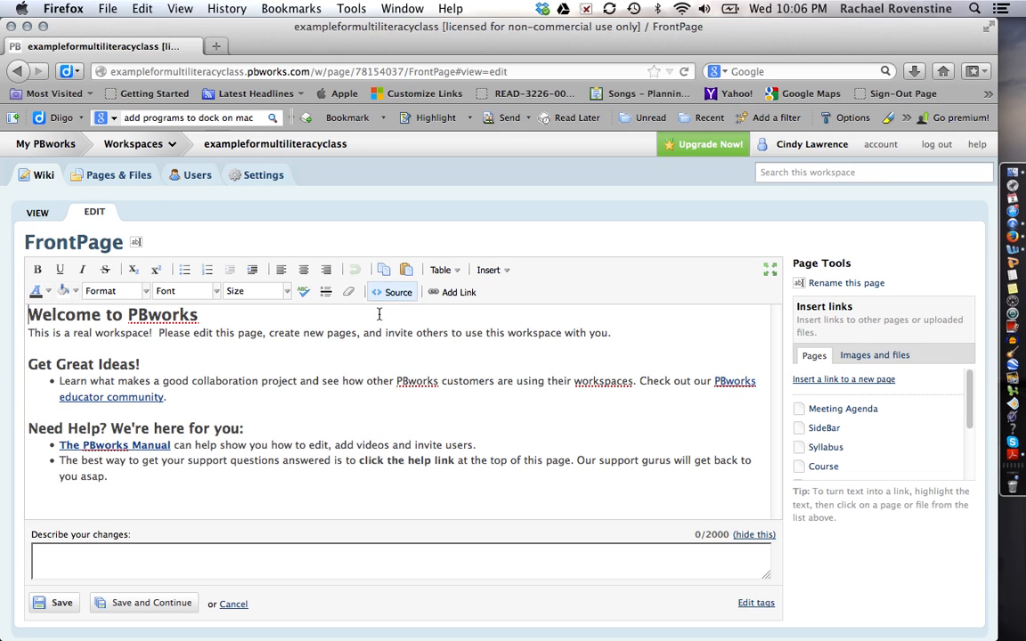
{"action": "left_click", "coordinate": [29, 314]}
{"action": "type", "text": "Just start typing."}
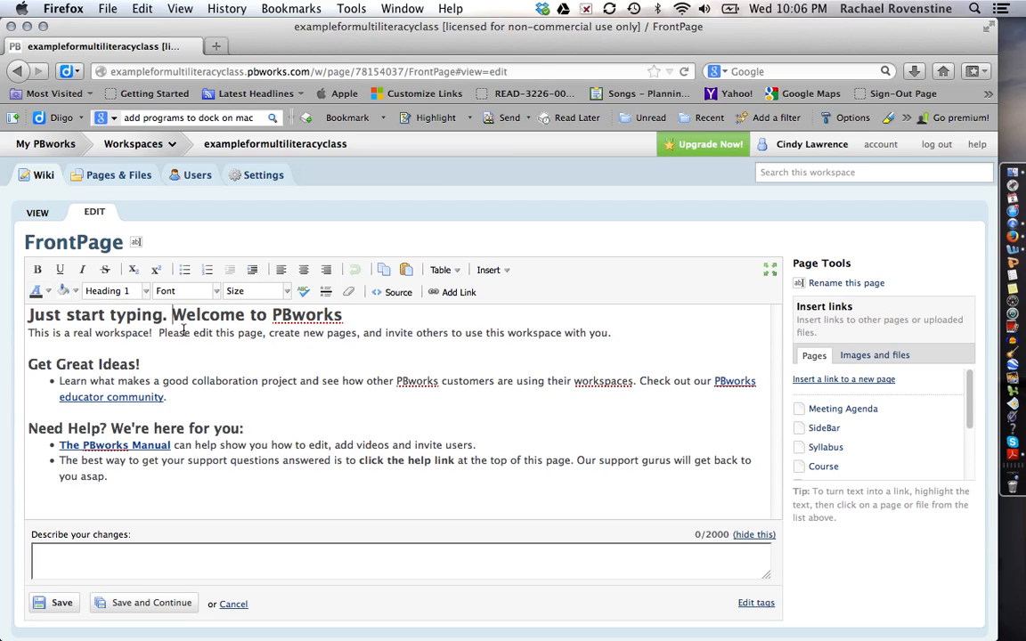
{"action": "left_click_drag", "start_coordinate": [169, 315], "coordinate": [29, 315]}
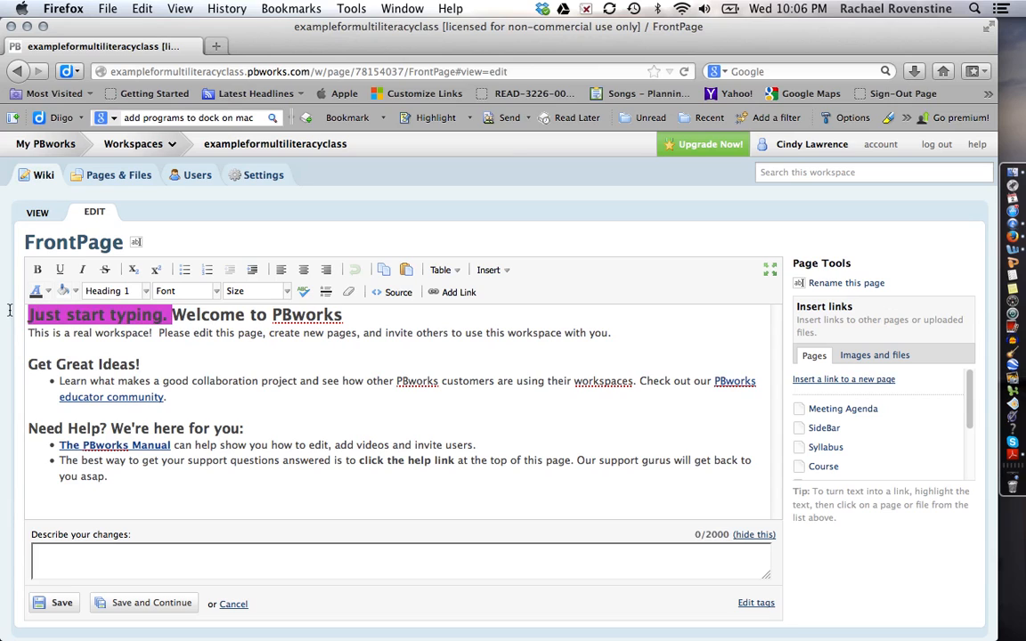
{"action": "left_click", "coordinate": [218, 301]}
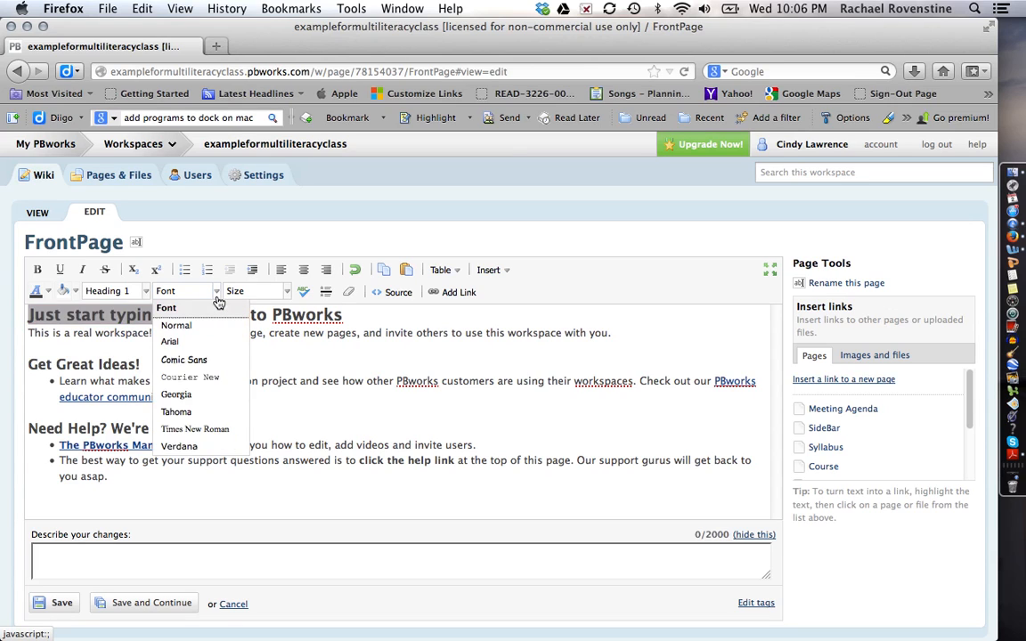
{"action": "left_click", "coordinate": [215, 364]}
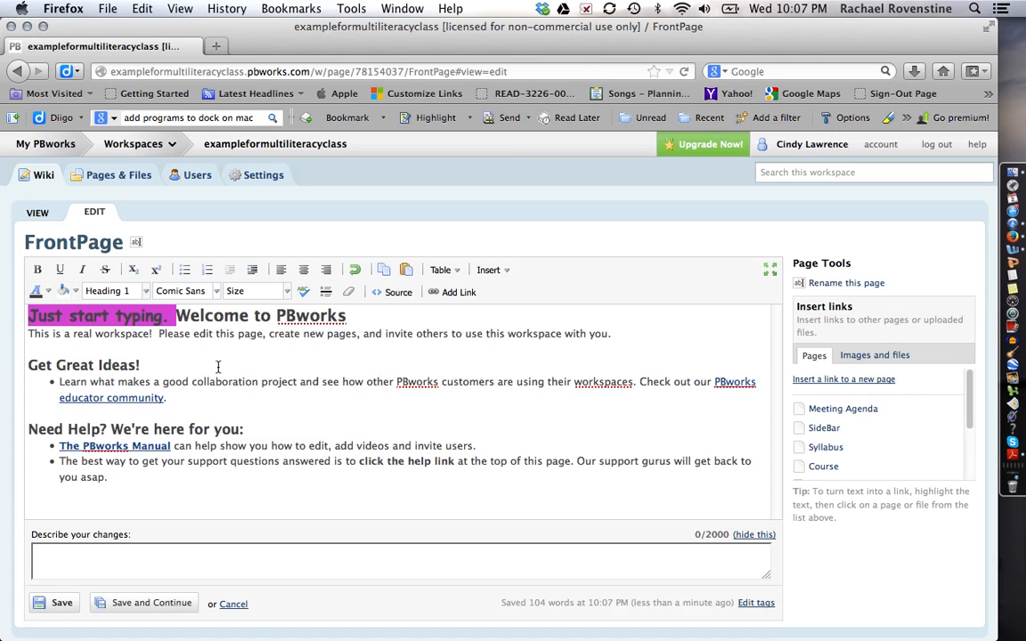
Colour the phrase 'workspace! Please edit this page,' orange in the first sentence.
{"action": "left_click", "coordinate": [178, 333]}
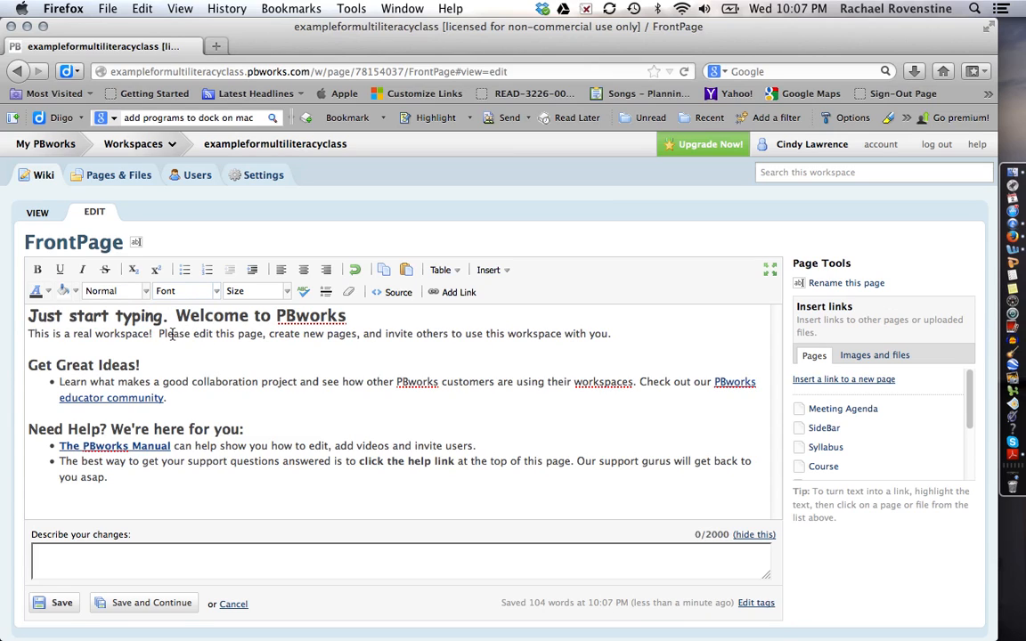
{"action": "left_click_drag", "start_coordinate": [108, 333], "coordinate": [264, 334]}
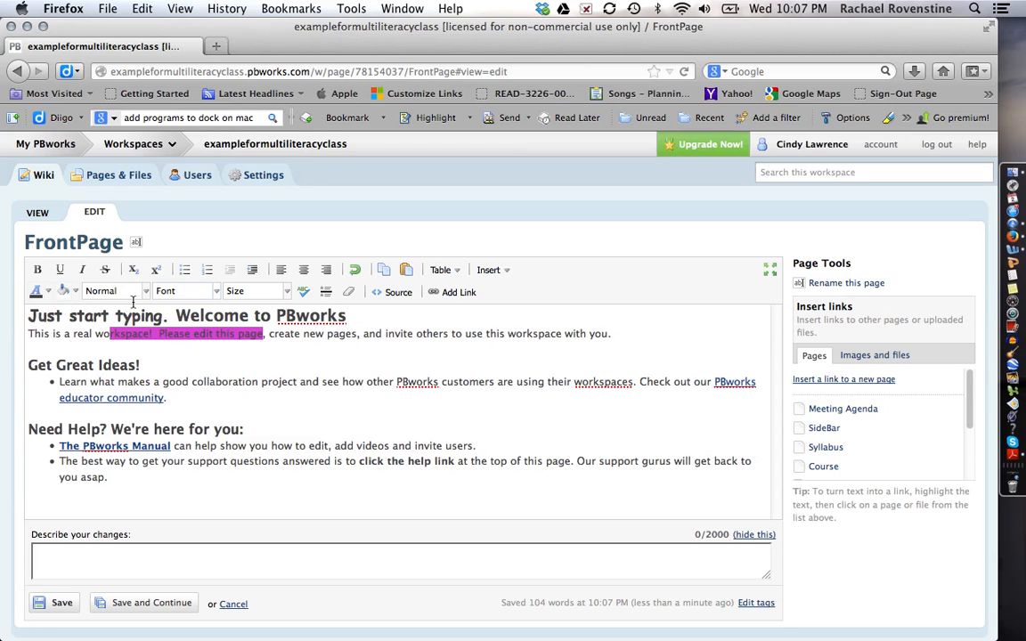
{"action": "left_click", "coordinate": [50, 294]}
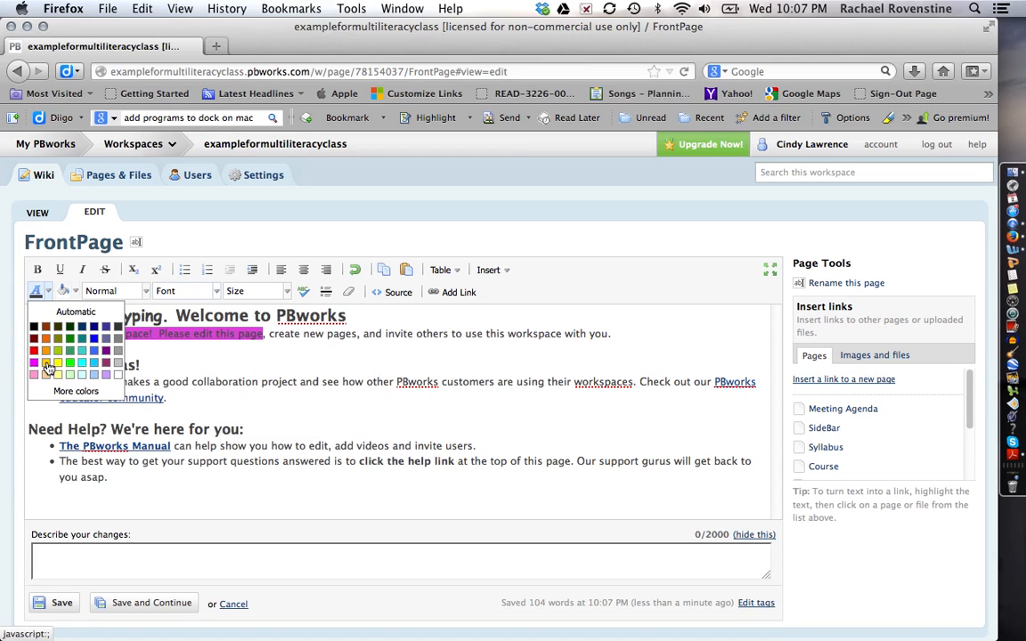
{"action": "left_click", "coordinate": [175, 381]}
{"action": "left_click_drag", "start_coordinate": [265, 335], "coordinate": [81, 334]}
{"action": "left_click", "coordinate": [49, 295]}
{"action": "left_click", "coordinate": [47, 341]}
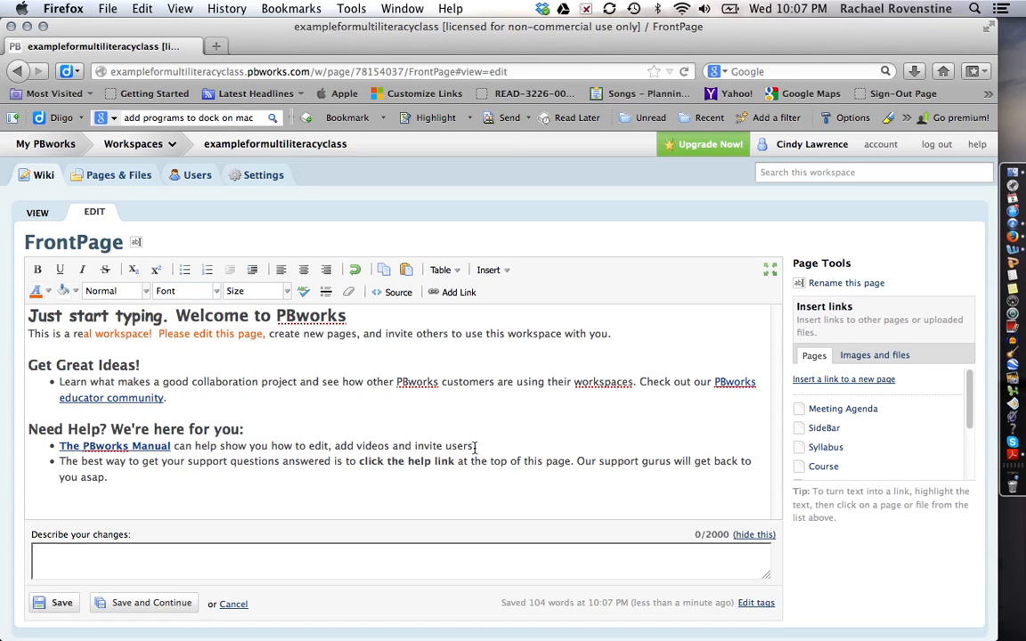
{"action": "left_click_drag", "start_coordinate": [476, 448], "coordinate": [411, 454]}
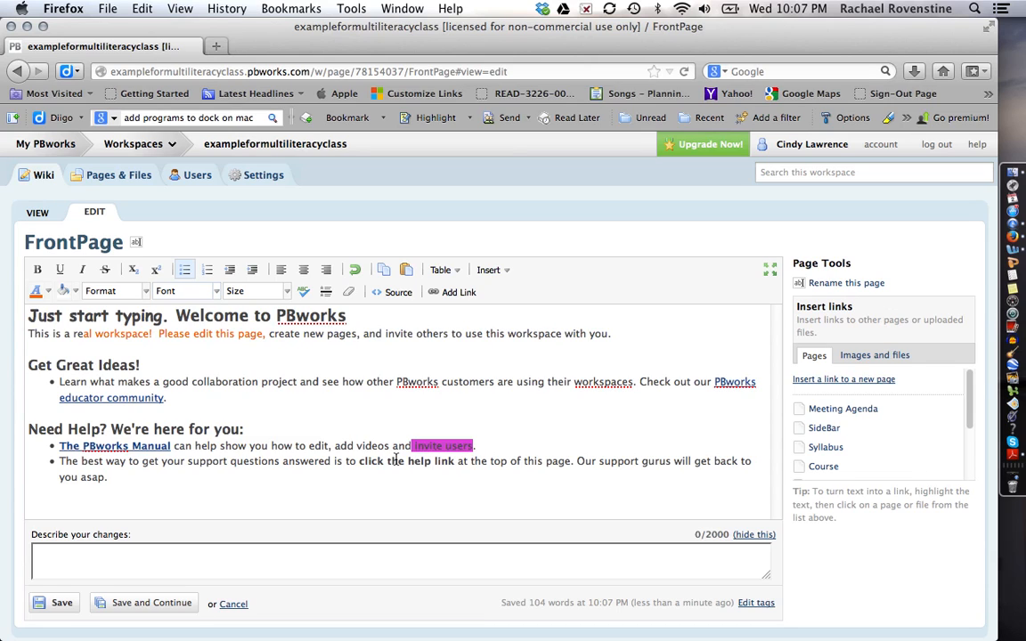
{"action": "left_click", "coordinate": [373, 460]}
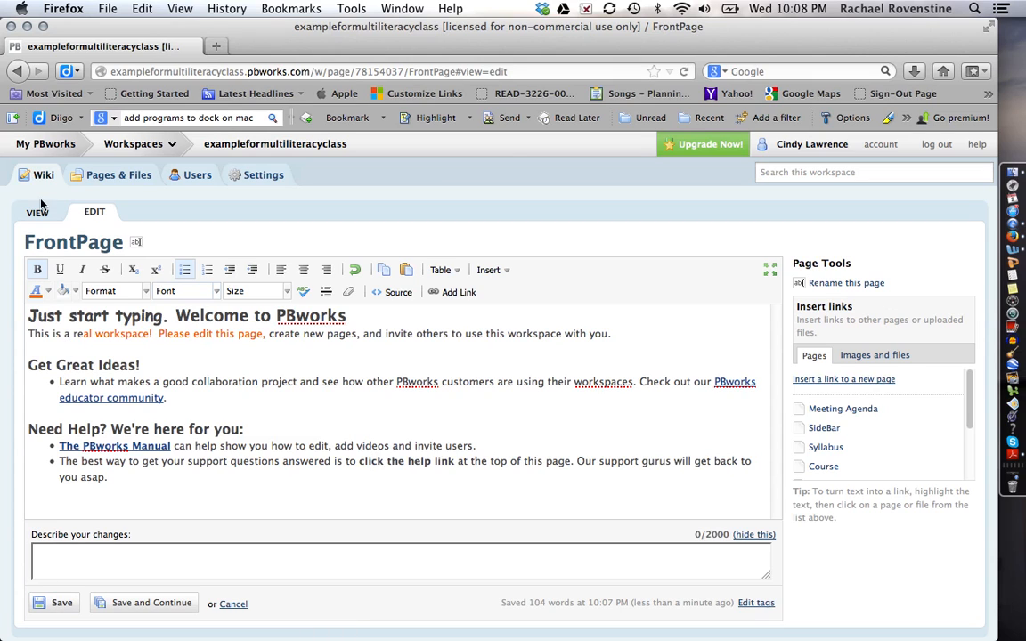
Save the FrontPage and go to the Pages & Files listing.
{"action": "left_click", "coordinate": [57, 604]}
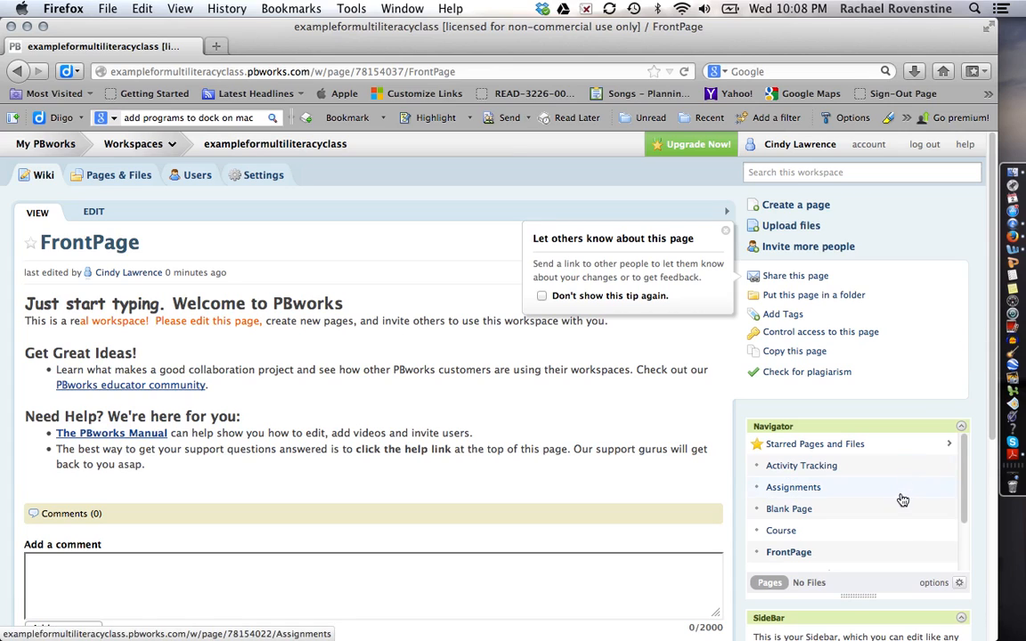
{"action": "scroll", "coordinate": [897, 532], "scroll_direction": "down", "scroll_amount": 3}
{"action": "scroll", "coordinate": [898, 532], "scroll_direction": "up", "scroll_amount": 3}
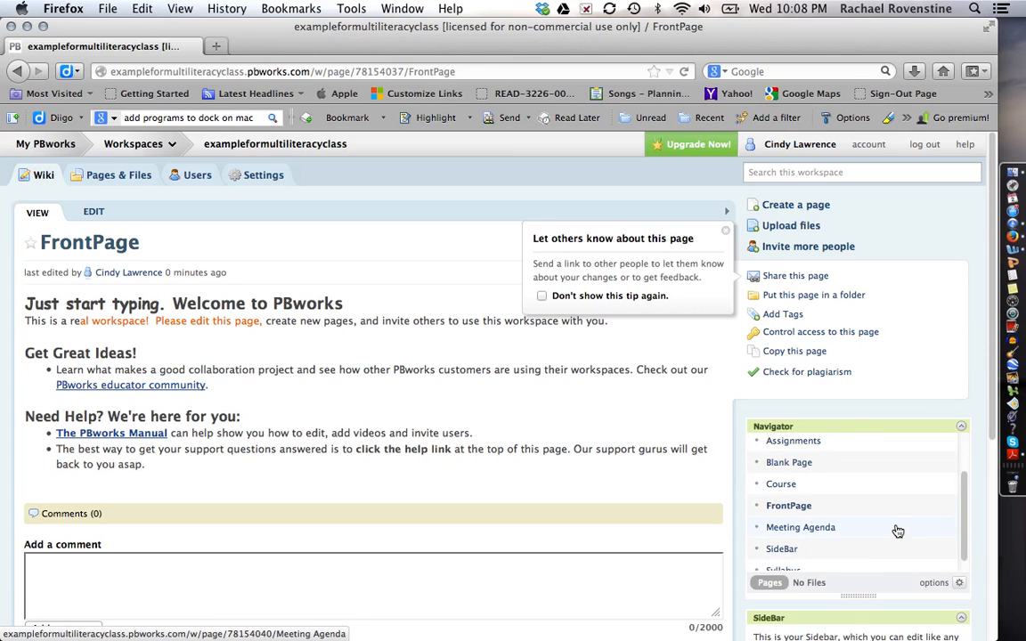
{"action": "left_click", "coordinate": [116, 175]}
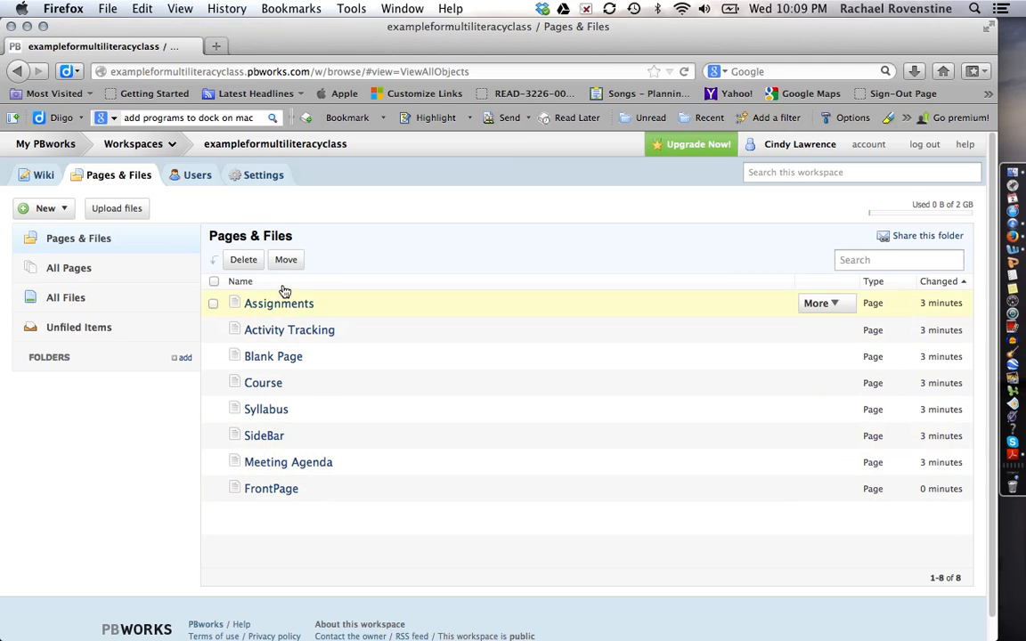
Browse the All Pages and All Files views, ending on Unfiled Items.
{"action": "left_click", "coordinate": [213, 329]}
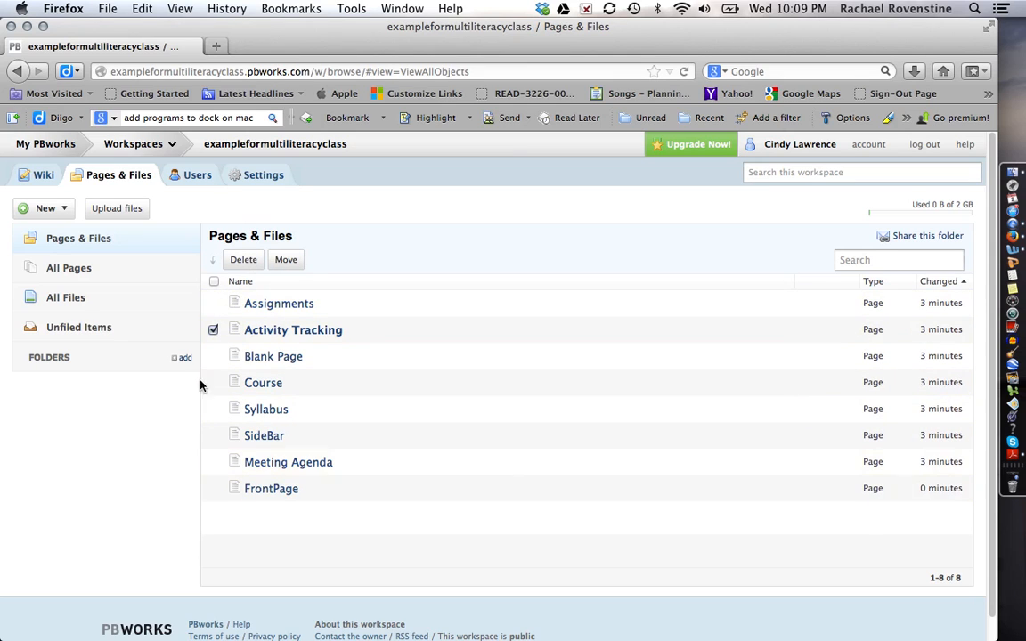
{"action": "left_click", "coordinate": [214, 331]}
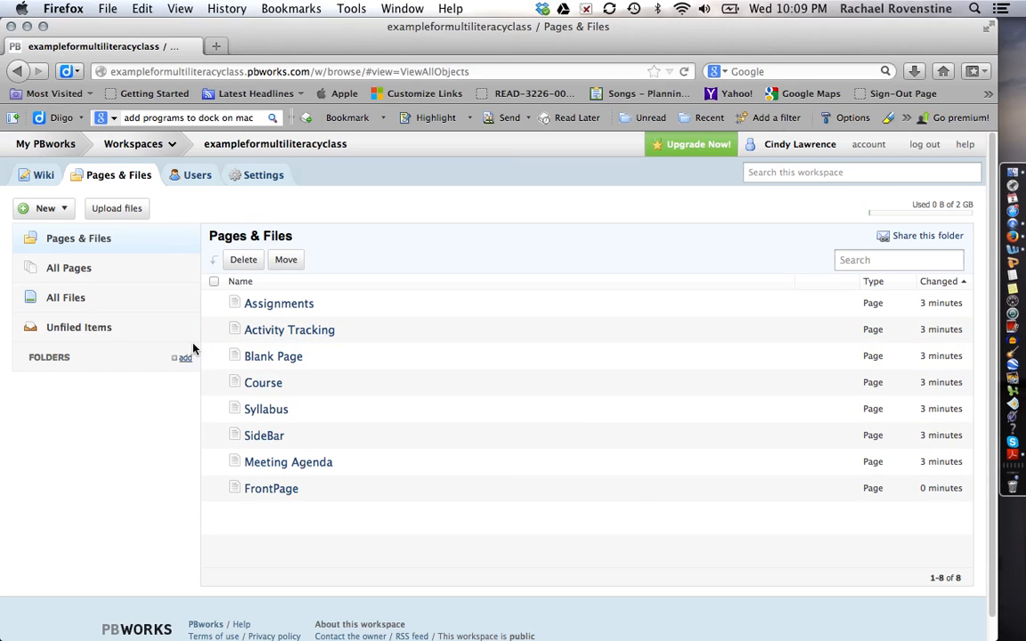
{"action": "left_click", "coordinate": [131, 278]}
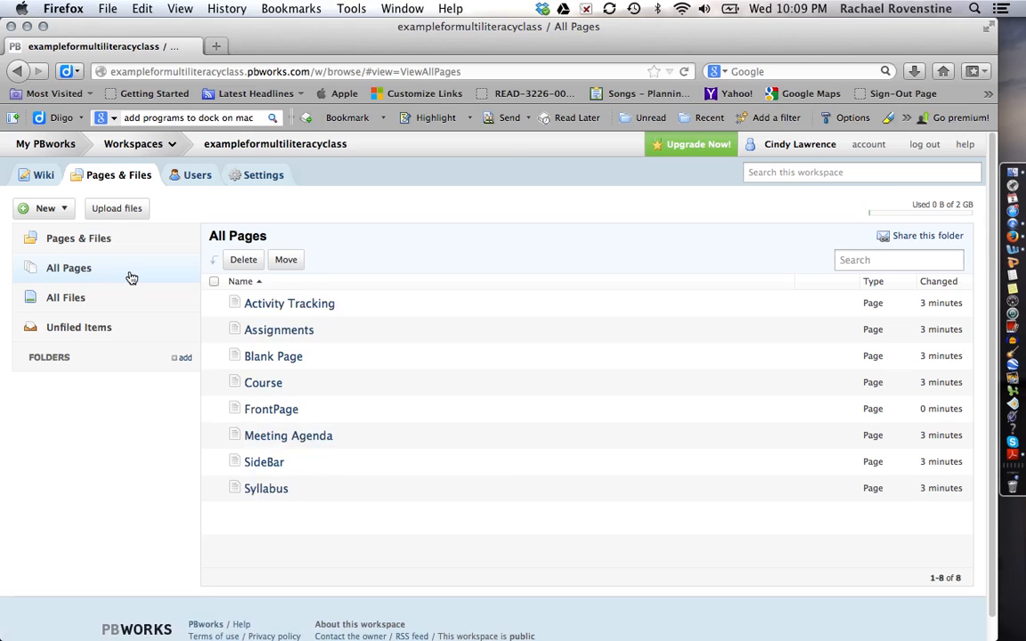
{"action": "left_click", "coordinate": [130, 303]}
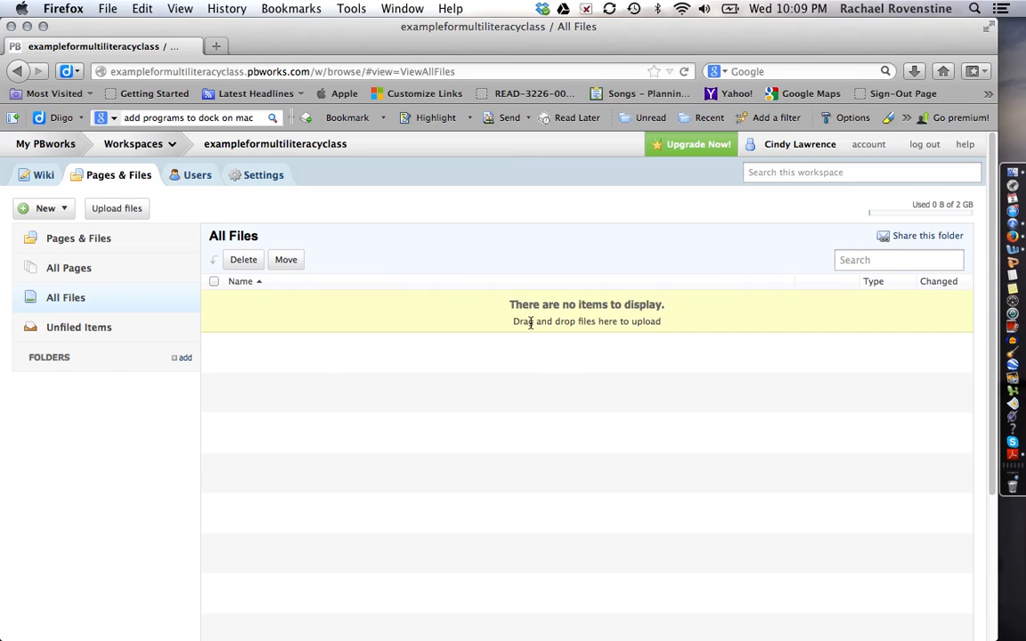
{"action": "left_click", "coordinate": [86, 329]}
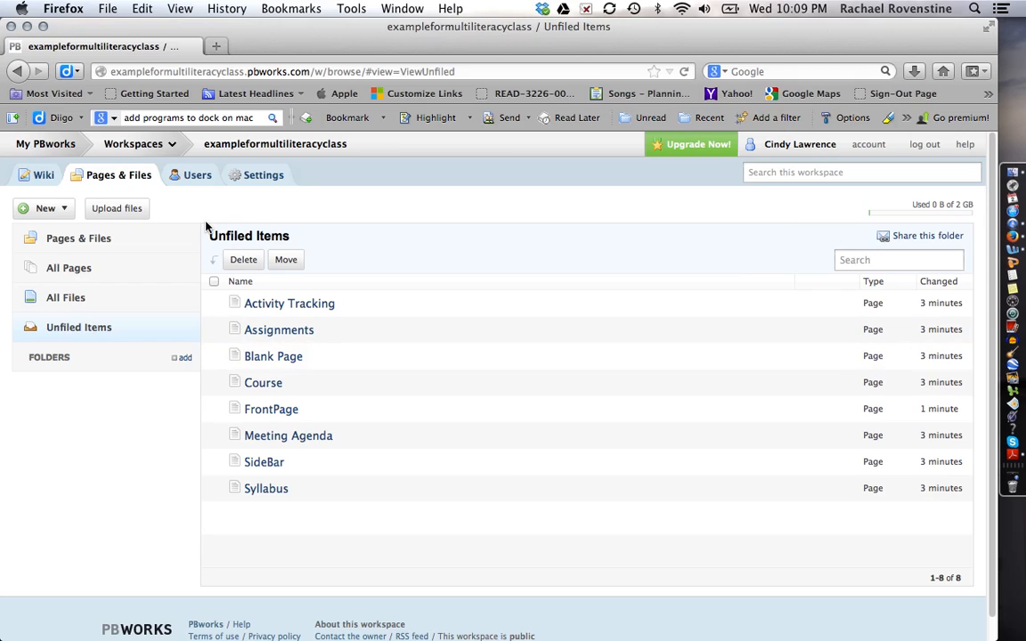
Open the Users tab and the Add Users dialog for exampleformultiliteracyclass.
{"action": "left_click", "coordinate": [198, 176]}
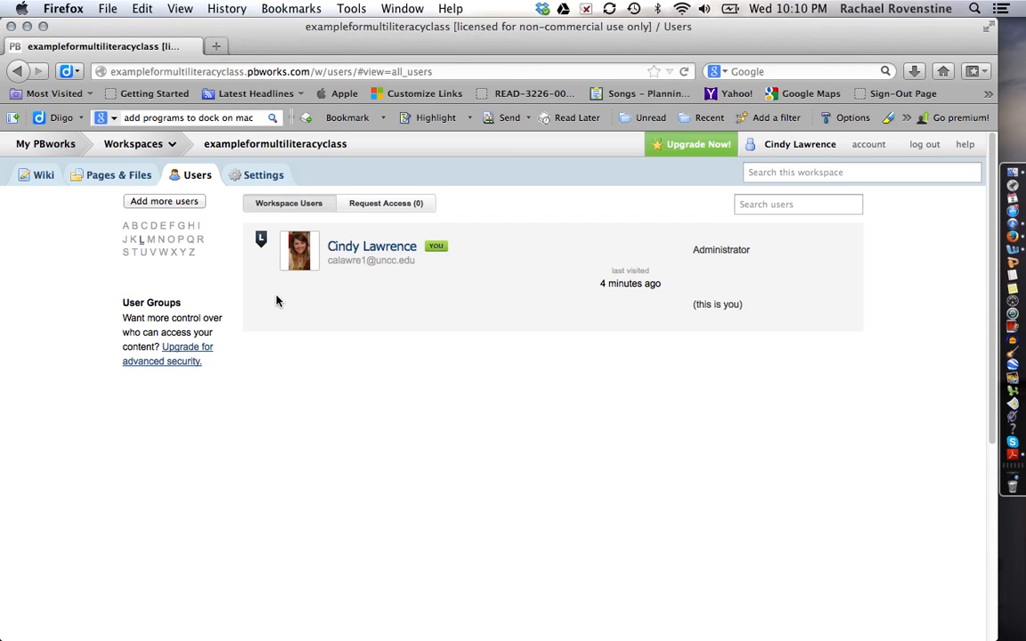
{"action": "left_click", "coordinate": [197, 207]}
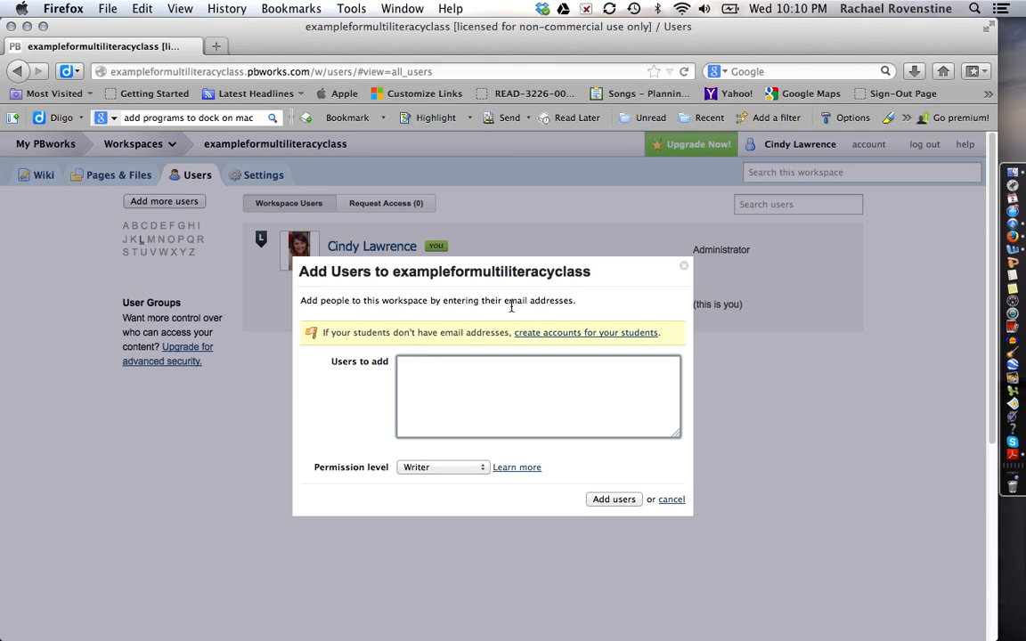
Request 5 classroom student accounts with Writer permission and continue.
{"action": "left_click", "coordinate": [531, 337]}
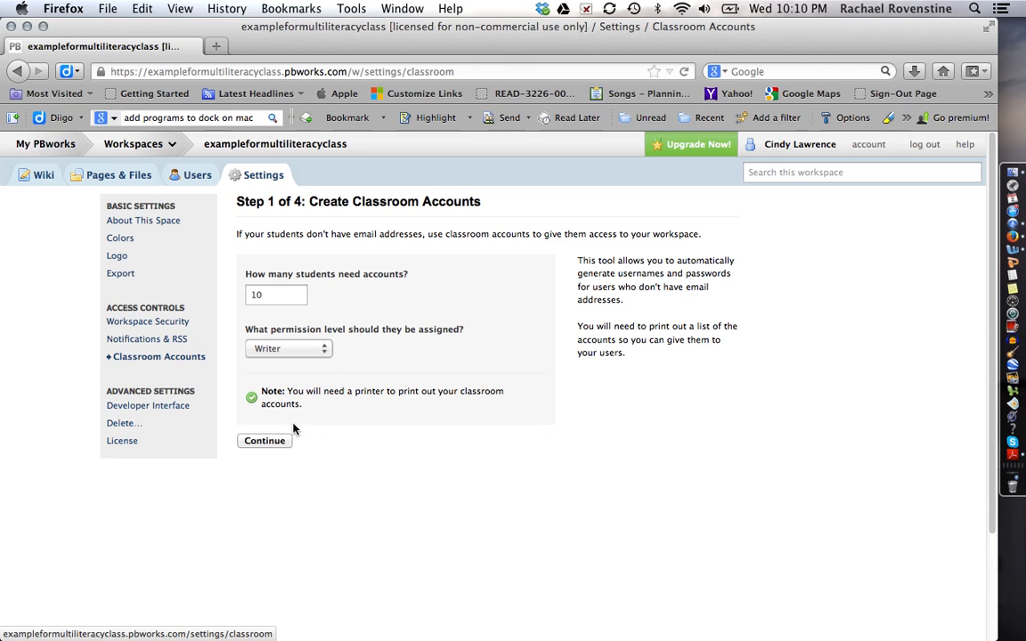
{"action": "left_click_drag", "start_coordinate": [266, 295], "coordinate": [241, 297]}
{"action": "type", "text": "5"}
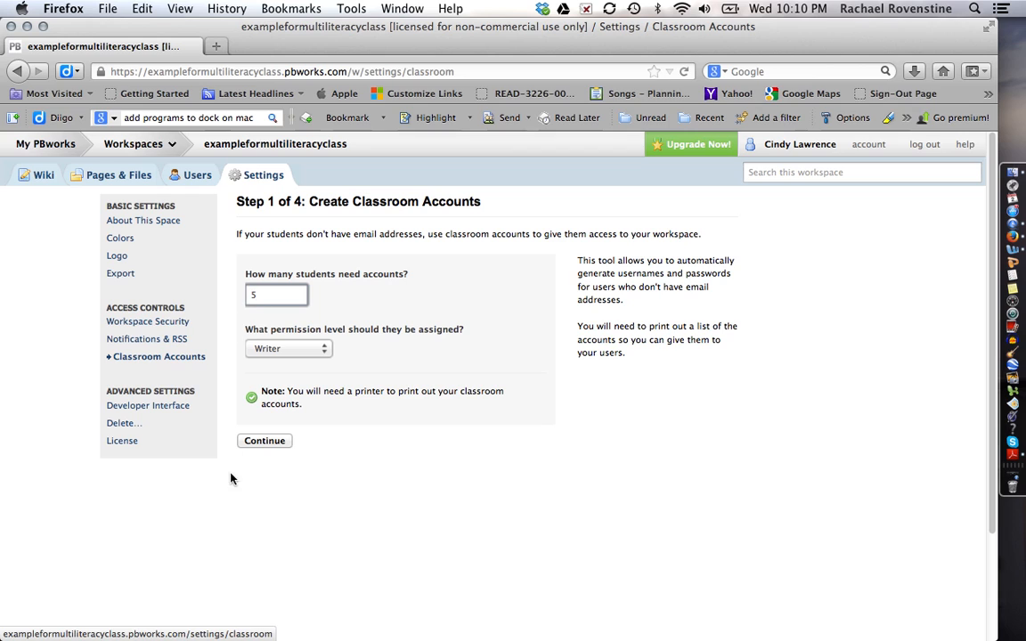
{"action": "left_click", "coordinate": [273, 441]}
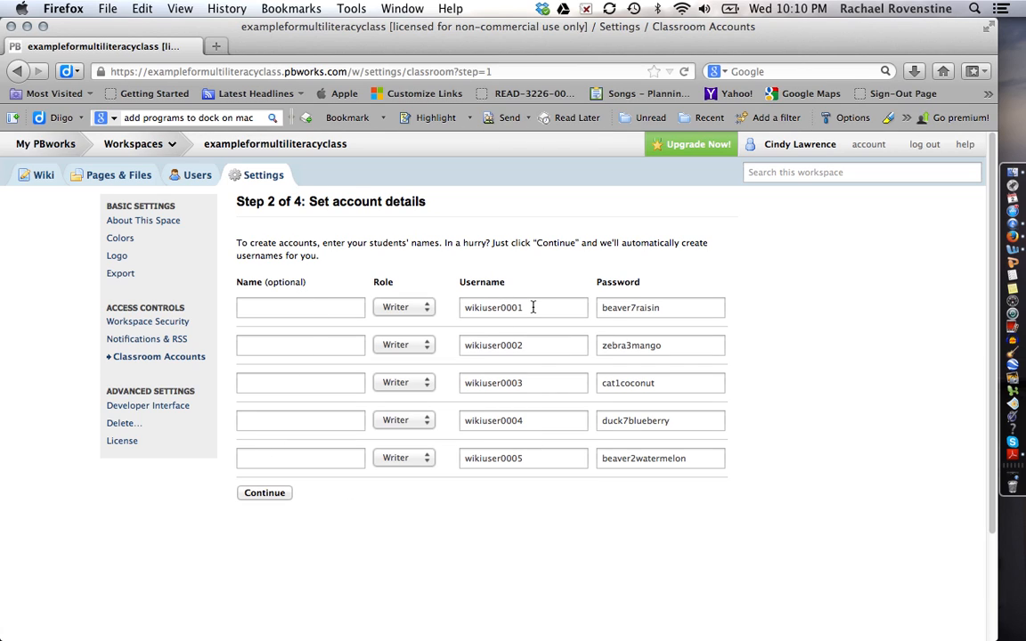
Enter the first student's name, a matching lowercase username, and a new custom password.
{"action": "left_click", "coordinate": [300, 307]}
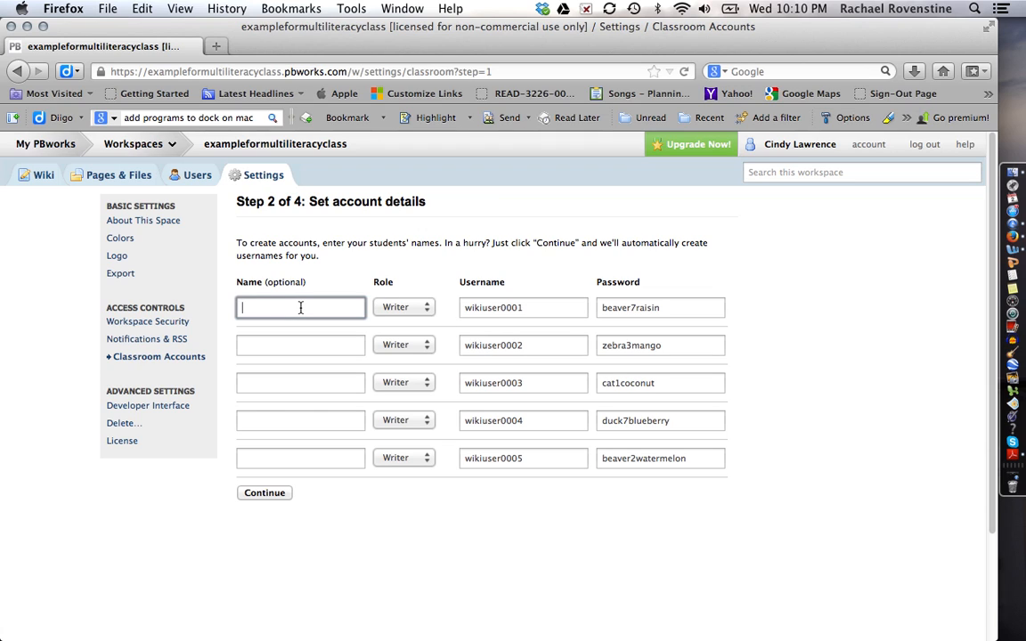
{"action": "type", "text": "Ju"}
{"action": "left_click_drag", "start_coordinate": [527, 309], "coordinate": [466, 310]}
{"action": "type", "text": "judy"}
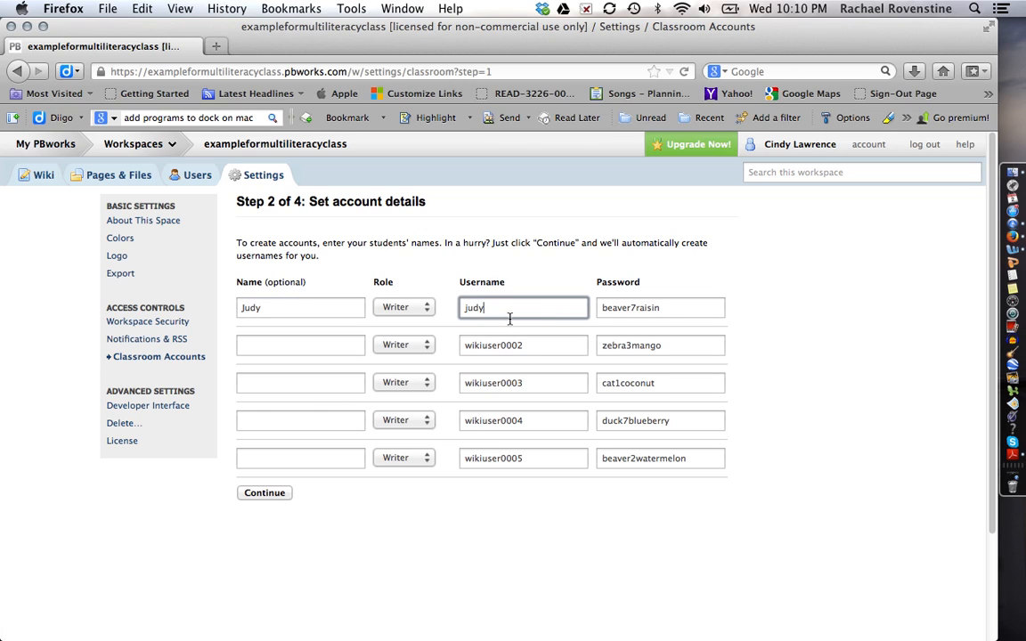
{"action": "left_click", "coordinate": [688, 316]}
{"action": "double_click", "coordinate": [598, 306]}
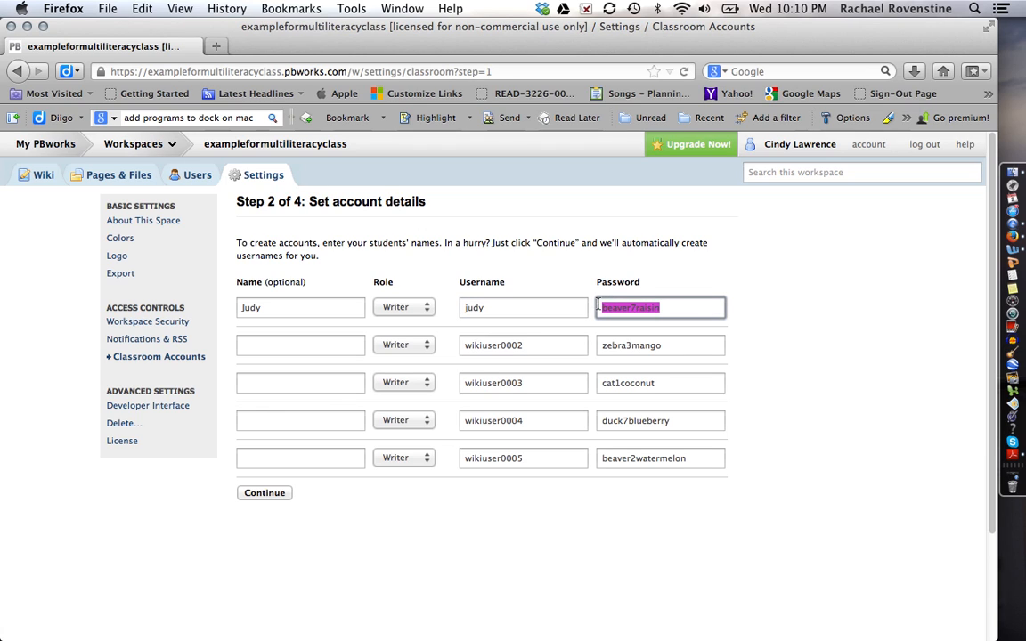
{"action": "key", "text": "BackSpace"}
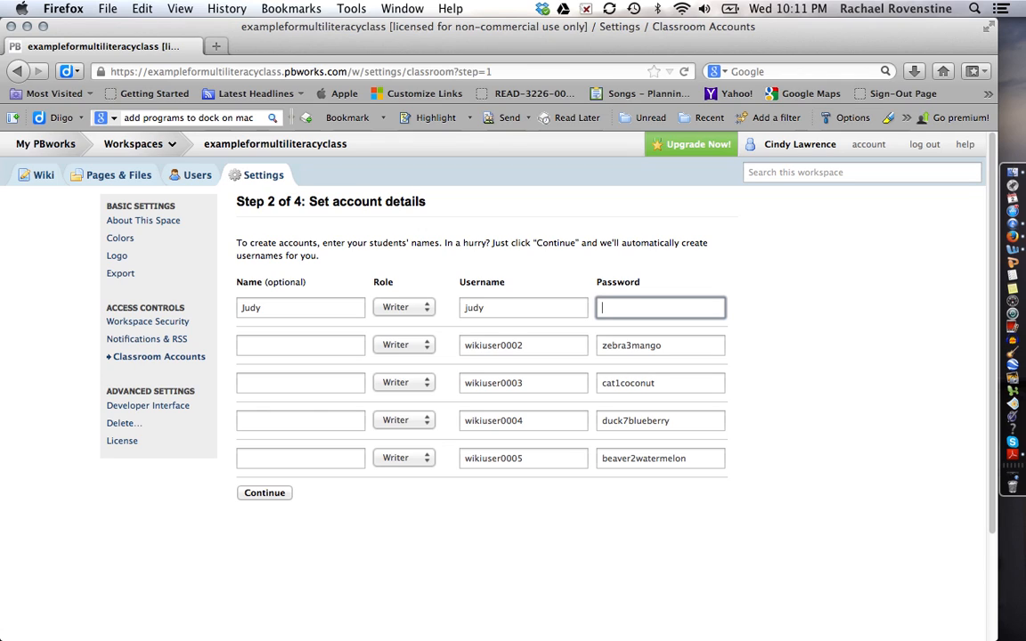
Enter the second student's name and custom password, then continue to confirmation.
{"action": "left_click", "coordinate": [334, 349]}
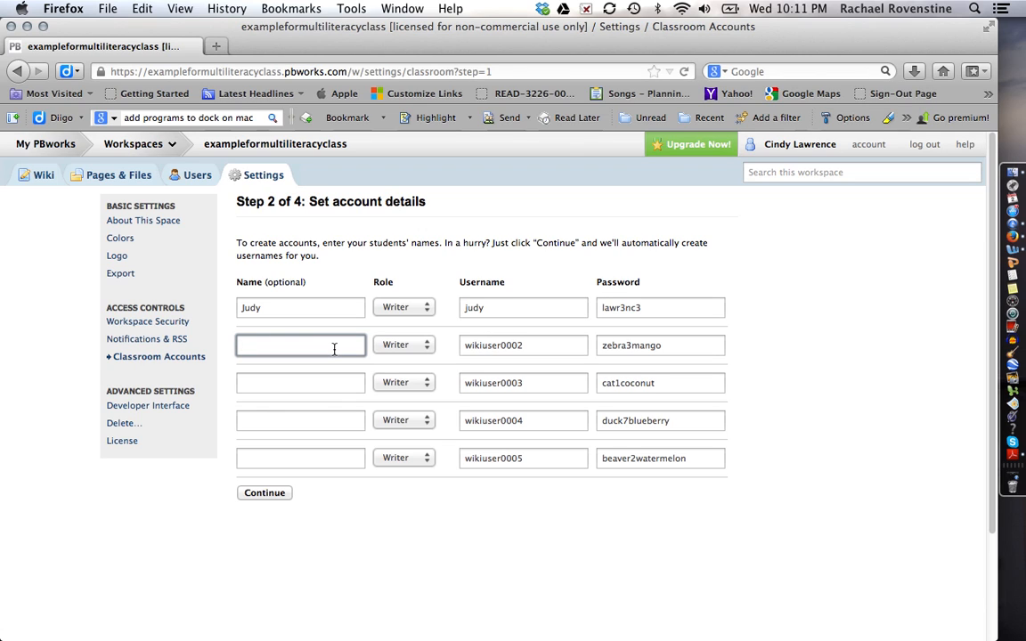
{"action": "type", "text": "Stephanie"}
{"action": "key", "text": "Tab"}
{"action": "key", "text": "Tab"}
{"action": "key", "text": "Tab"}
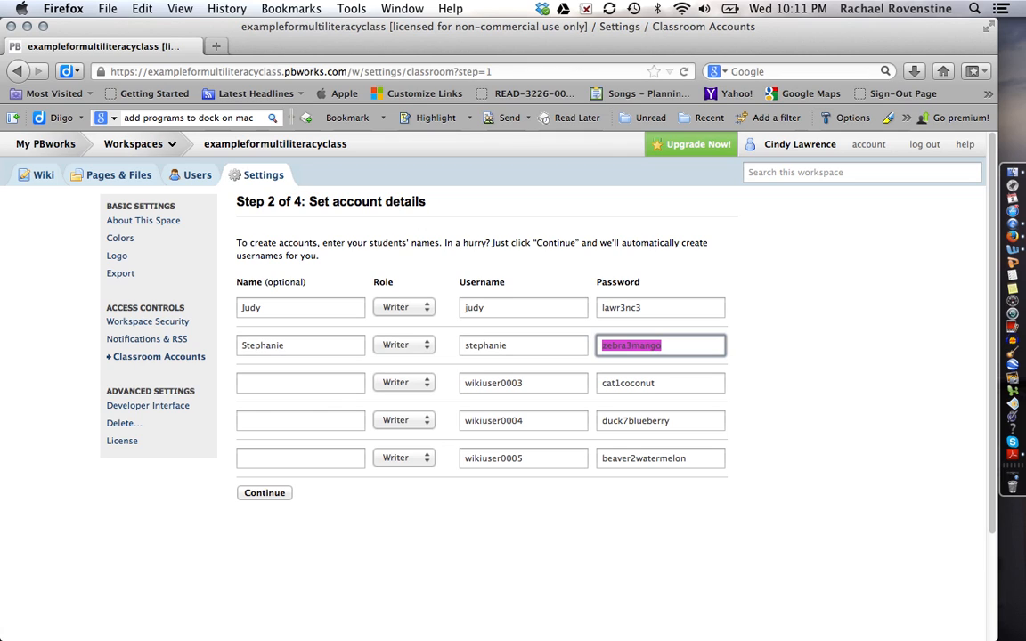
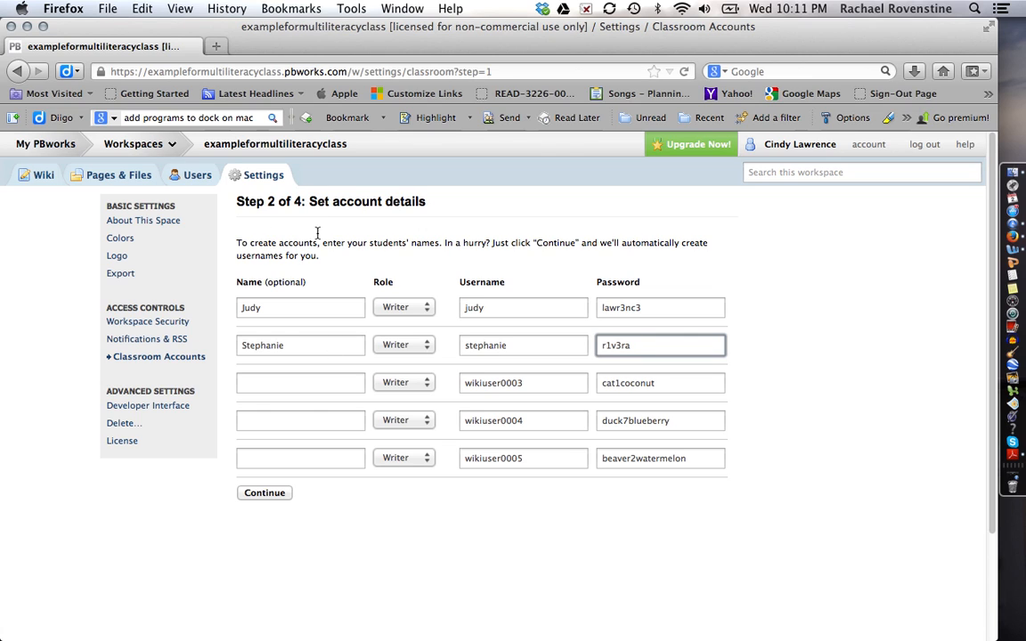
{"action": "left_click", "coordinate": [270, 494]}
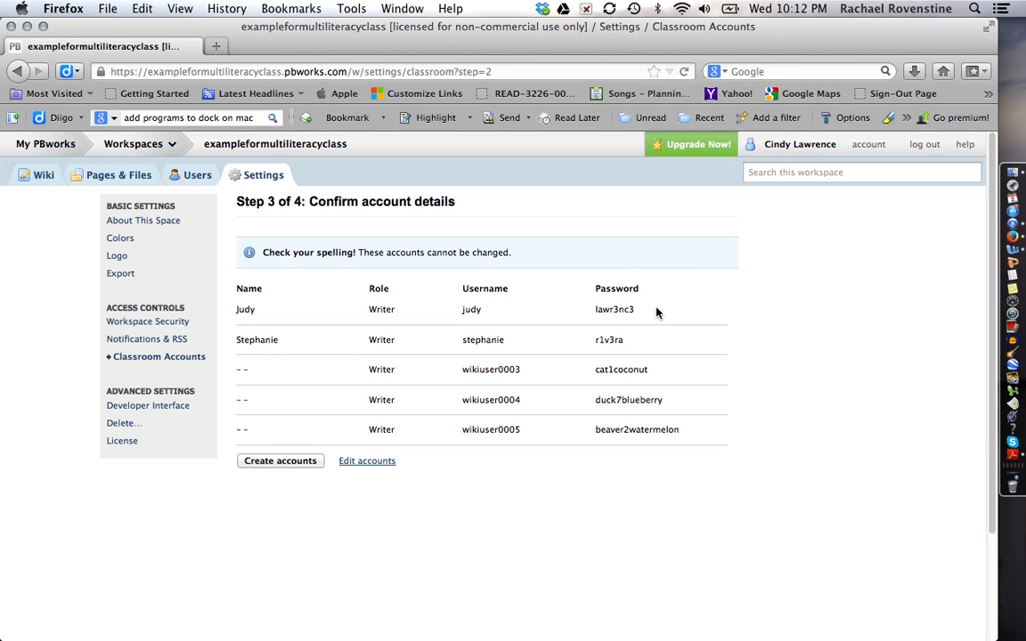
Create the five classroom accounts and view their printable list, cancelling the print dialog.
{"action": "left_click", "coordinate": [279, 460]}
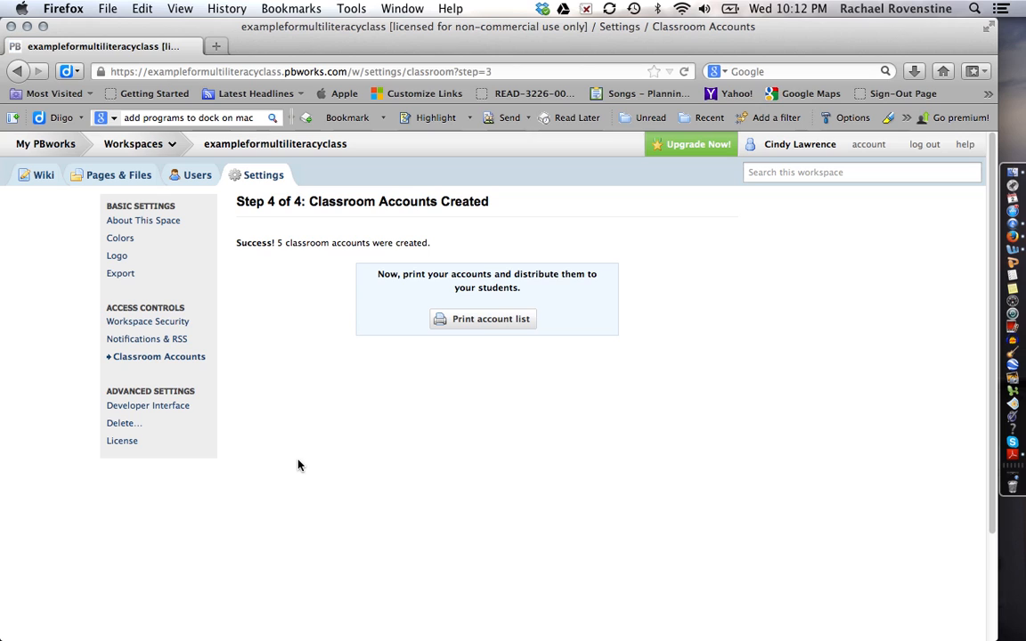
{"action": "left_click", "coordinate": [503, 328]}
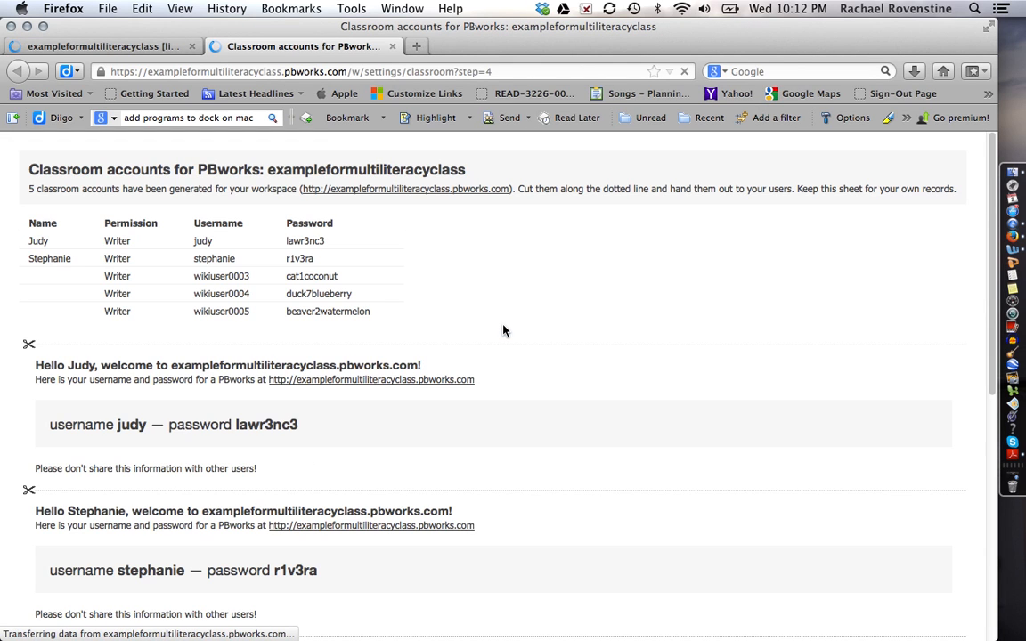
{"action": "scroll", "coordinate": [514, 471], "scroll_direction": "down", "scroll_amount": 1}
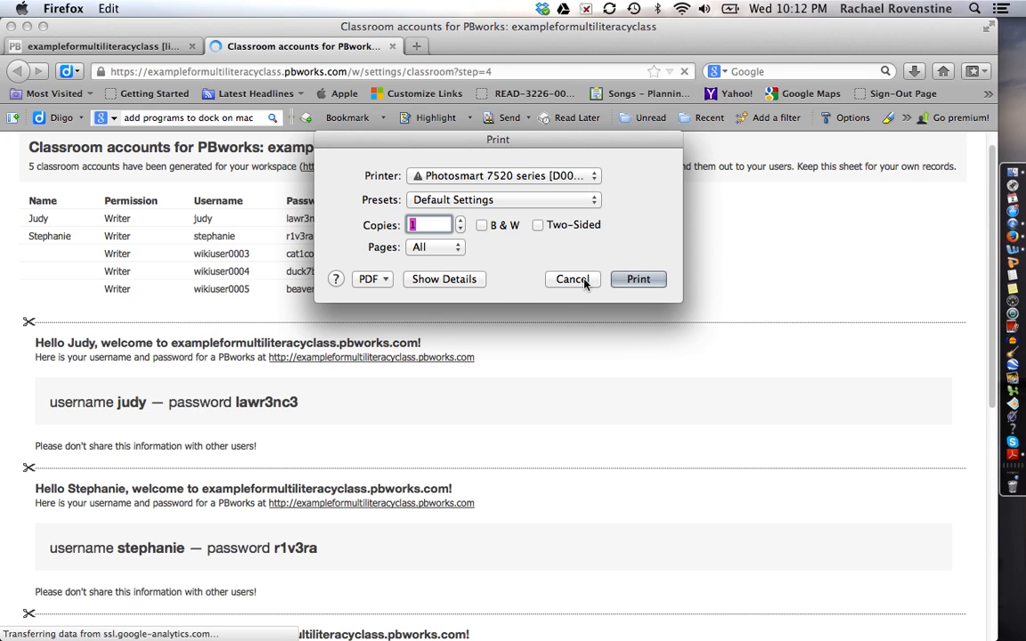
{"action": "left_click", "coordinate": [574, 279]}
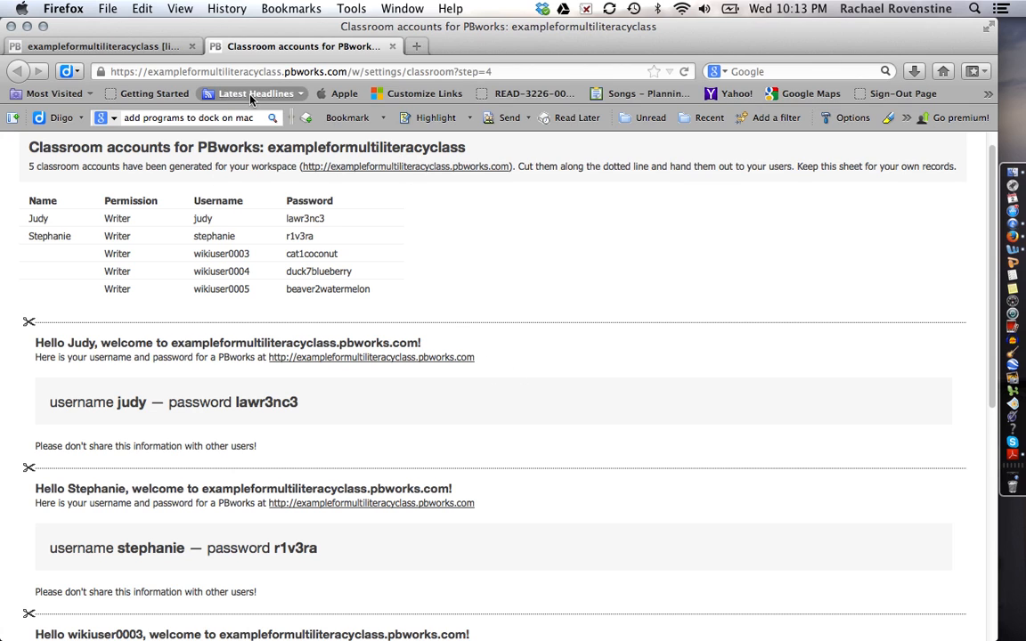
Close the printable list tab and confirm the first student's role stays Writer.
{"action": "left_click", "coordinate": [392, 47]}
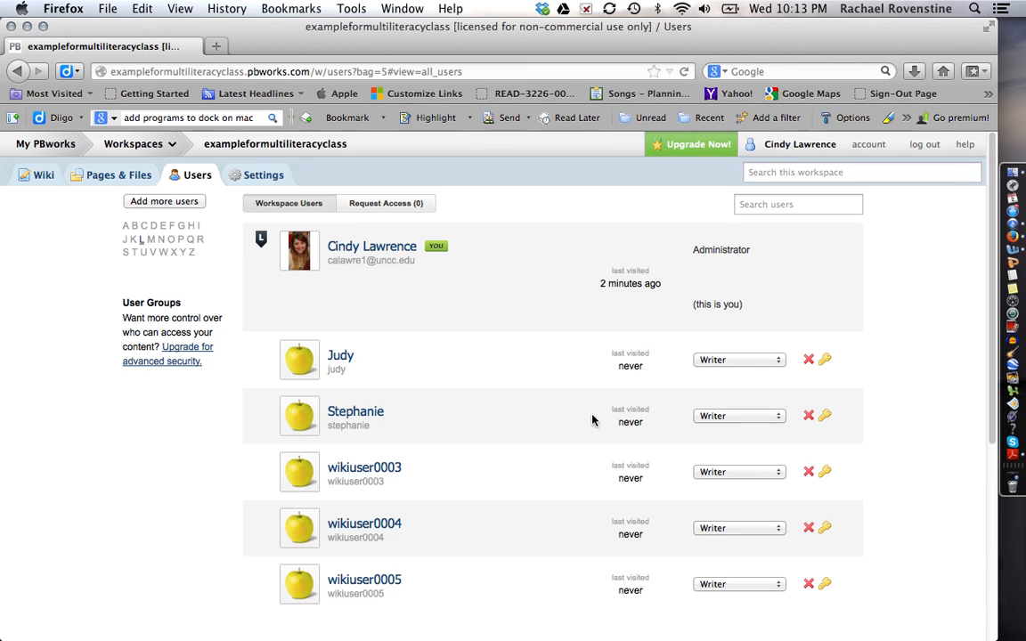
{"action": "left_click", "coordinate": [768, 361]}
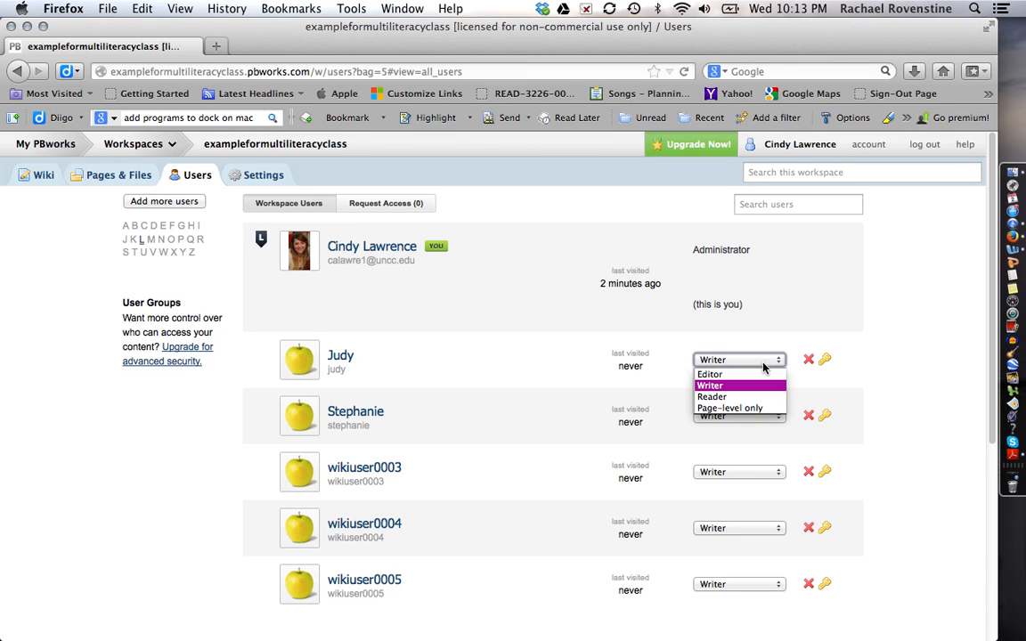
{"action": "left_click", "coordinate": [514, 451]}
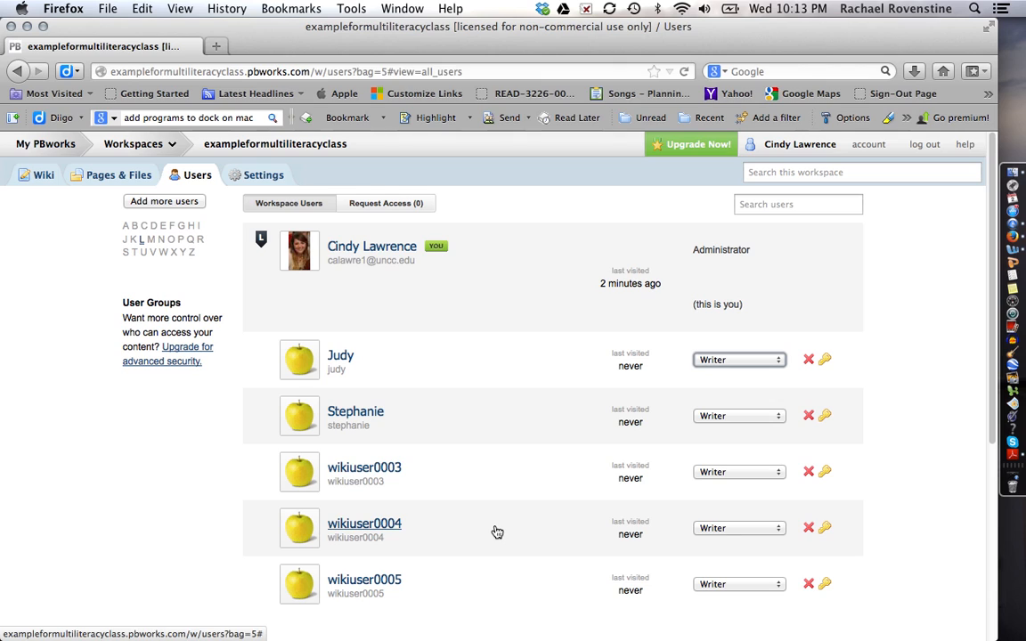
Browse the workspace Settings, Colors and Logo pages, then go back to the FrontPage.
{"action": "left_click", "coordinate": [261, 175]}
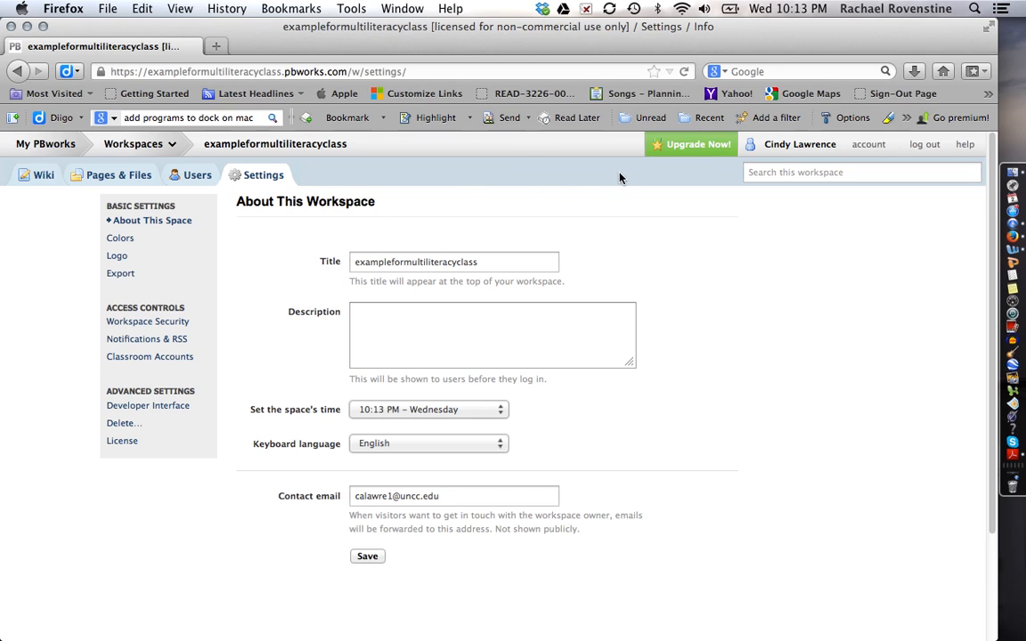
{"action": "left_click", "coordinate": [122, 239]}
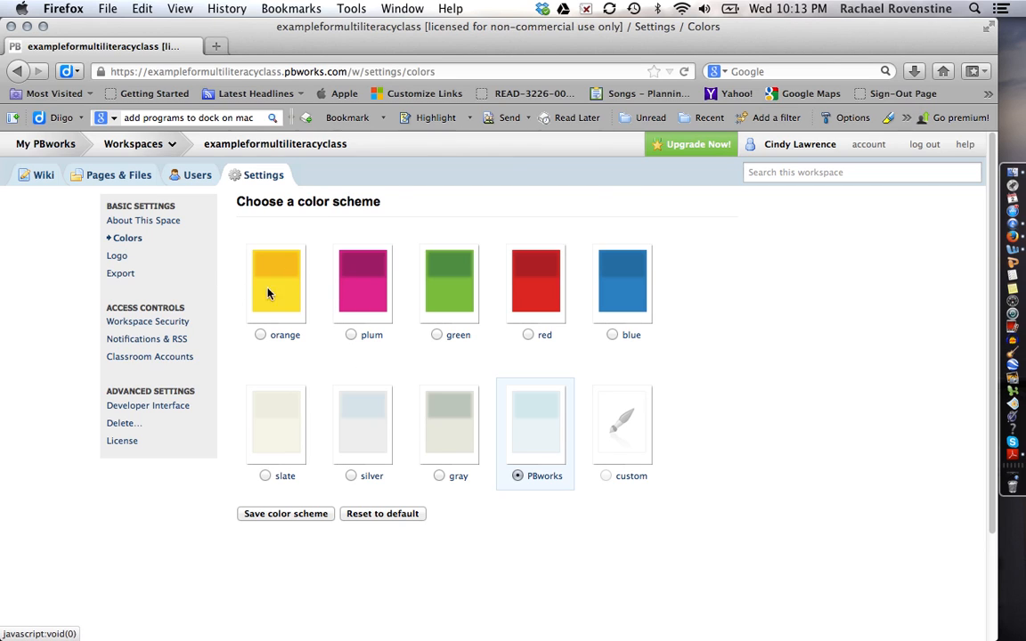
{"action": "left_click", "coordinate": [118, 257]}
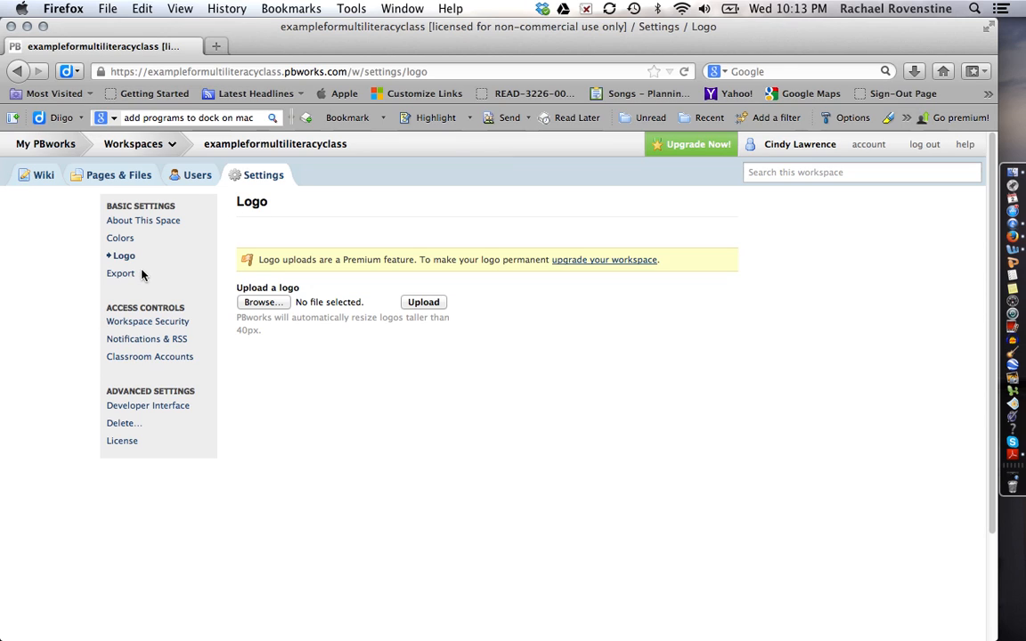
{"action": "left_click", "coordinate": [41, 184]}
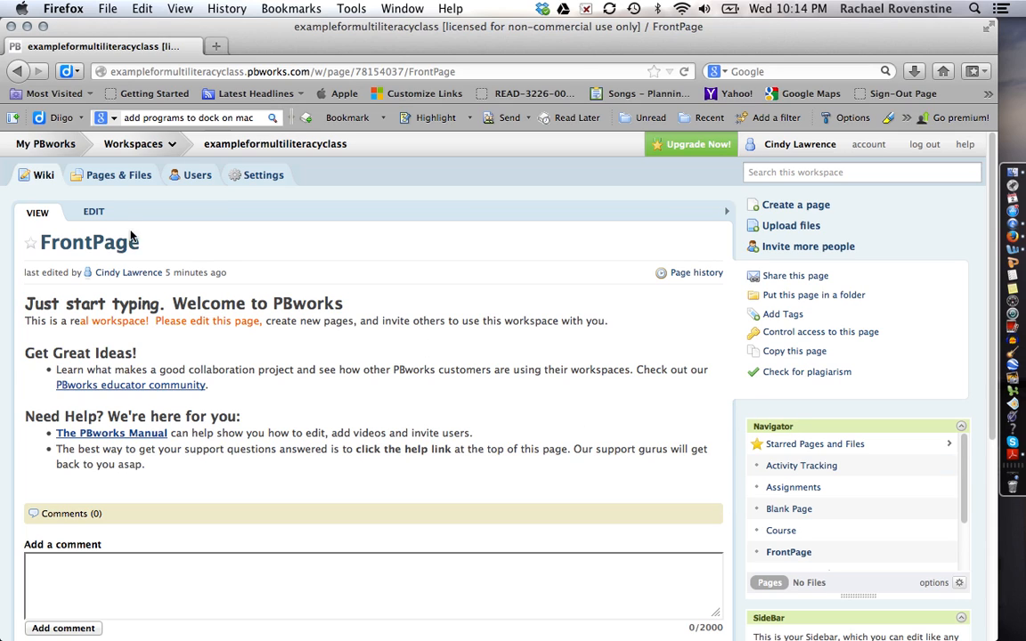
Open the Assignments page from the Pages & Files list in edit mode.
{"action": "left_click", "coordinate": [117, 183]}
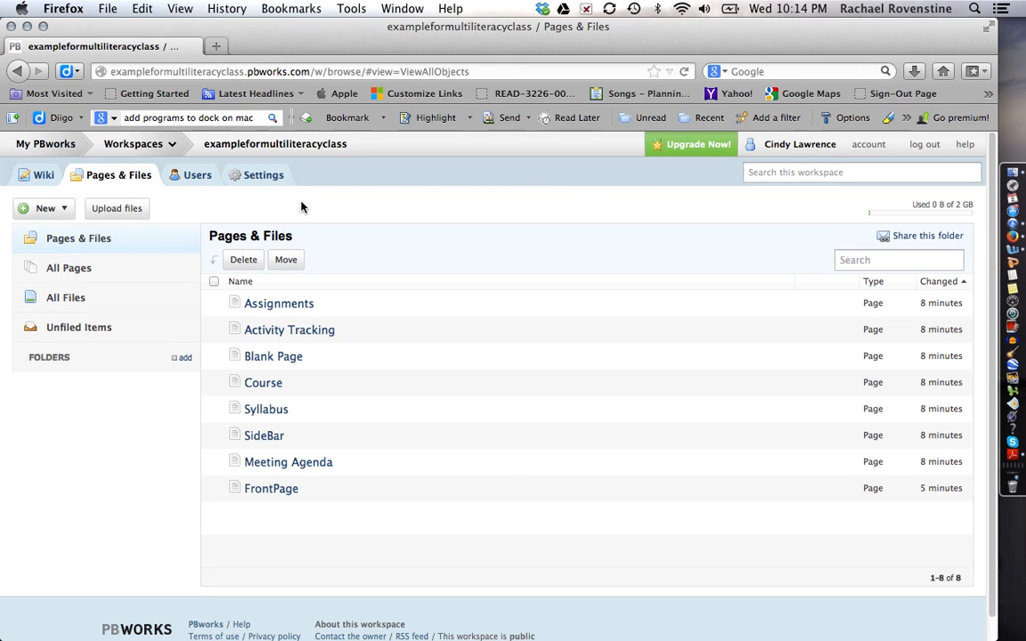
{"action": "left_click", "coordinate": [303, 308]}
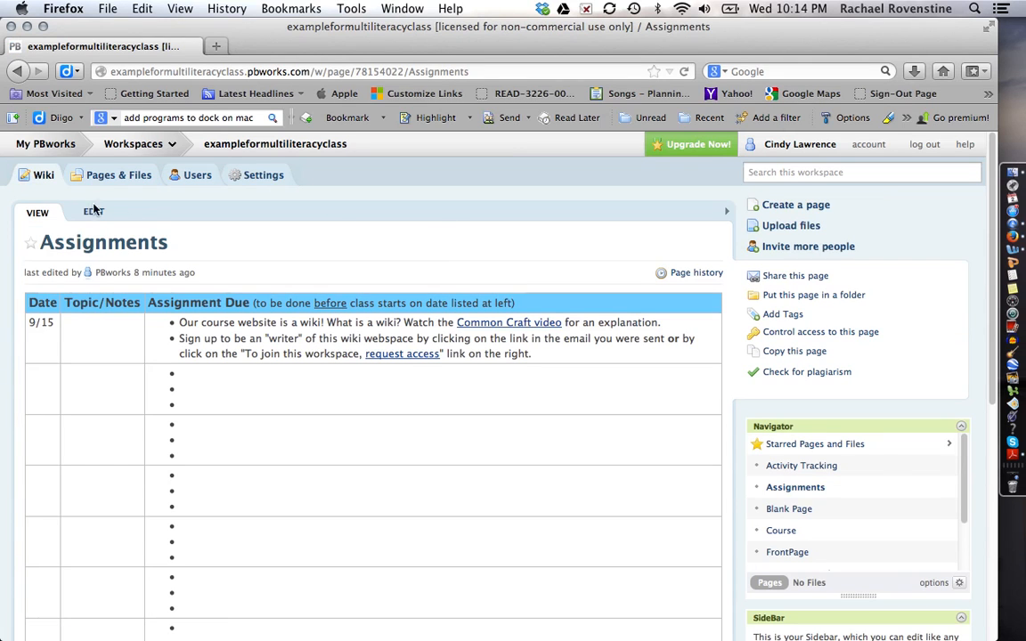
{"action": "left_click", "coordinate": [94, 213]}
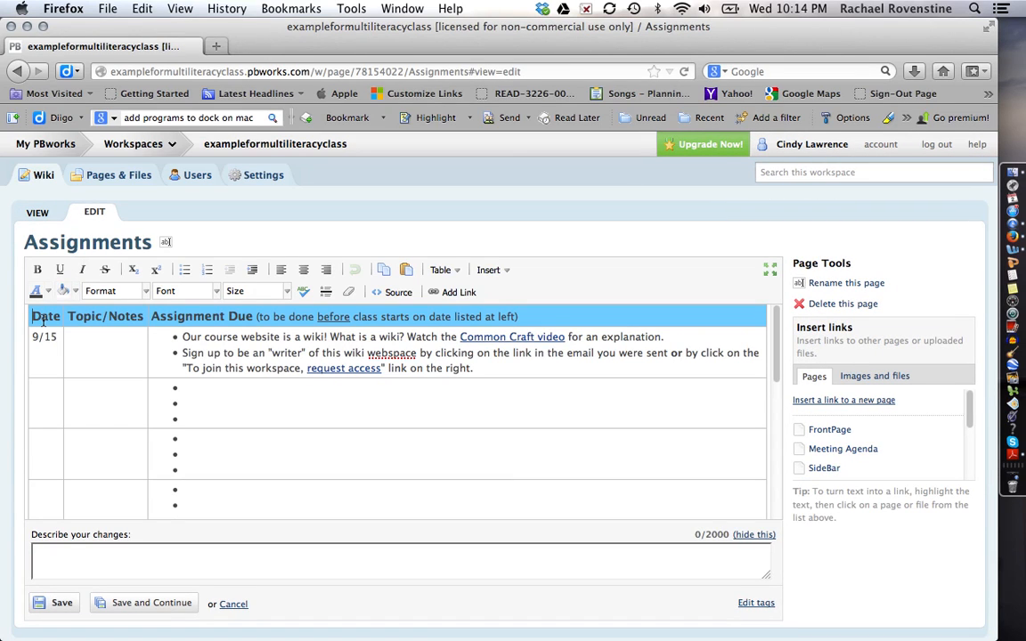
Delete the whole Assignments table, save the blank page, and reopen it in the editor.
{"action": "left_click", "coordinate": [96, 319]}
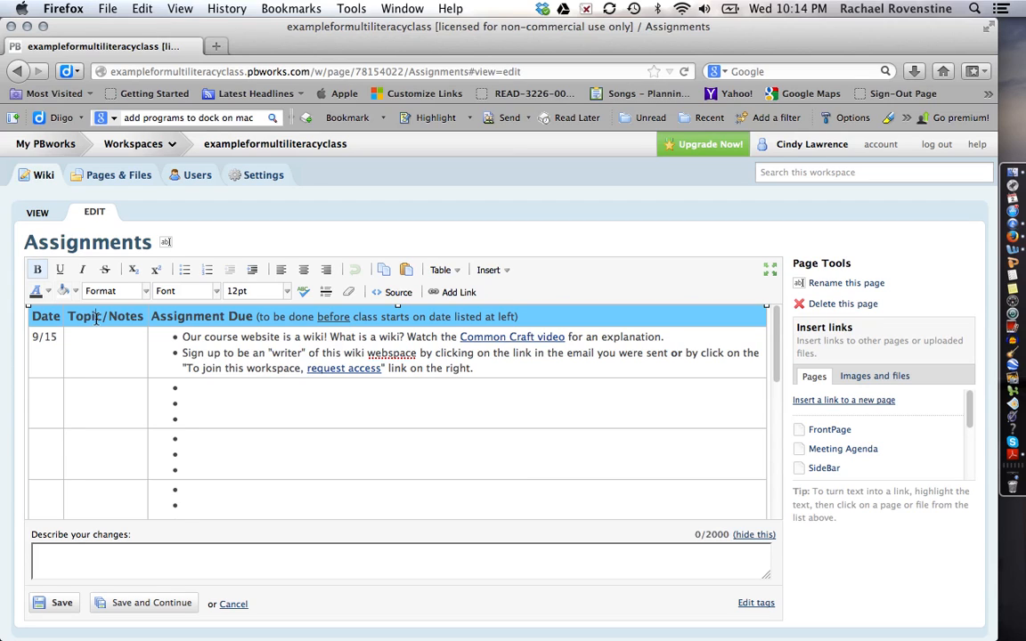
{"action": "key", "text": "super+a"}
{"action": "key", "text": "BackSpace"}
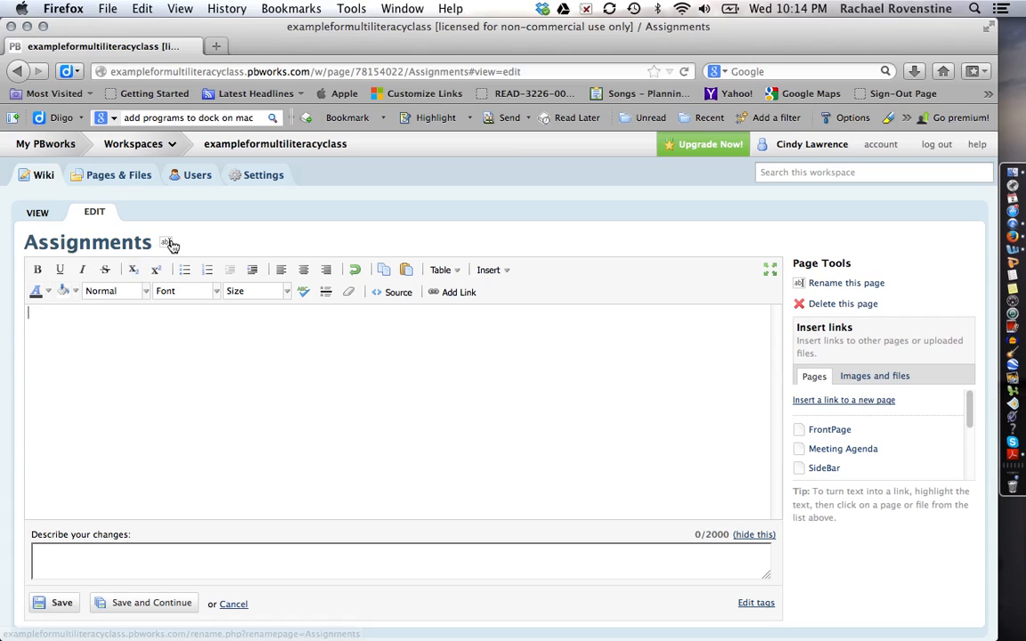
{"action": "left_click", "coordinate": [166, 242]}
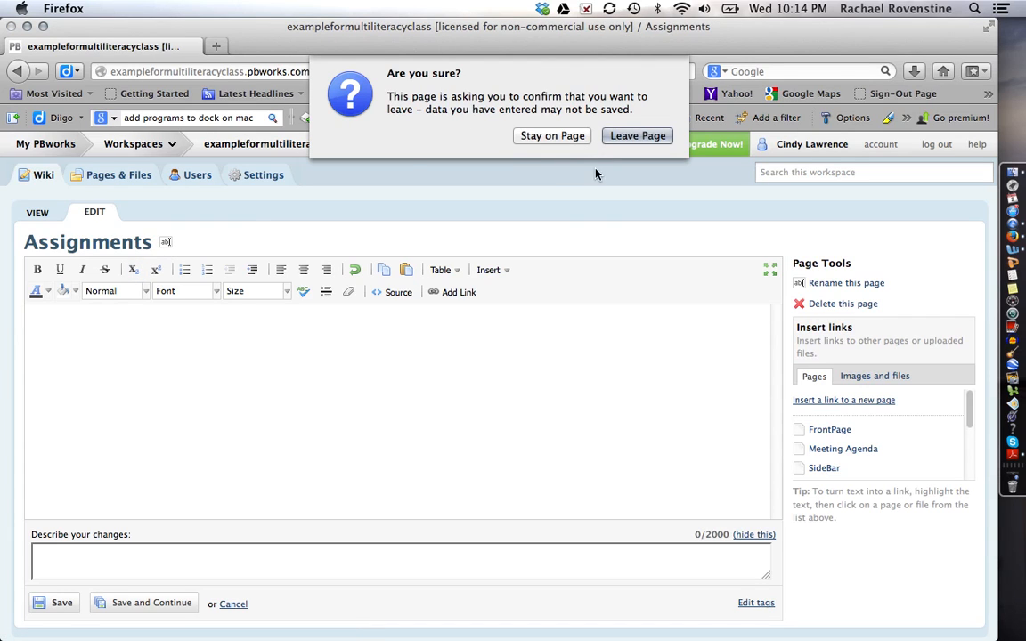
{"action": "left_click", "coordinate": [552, 135]}
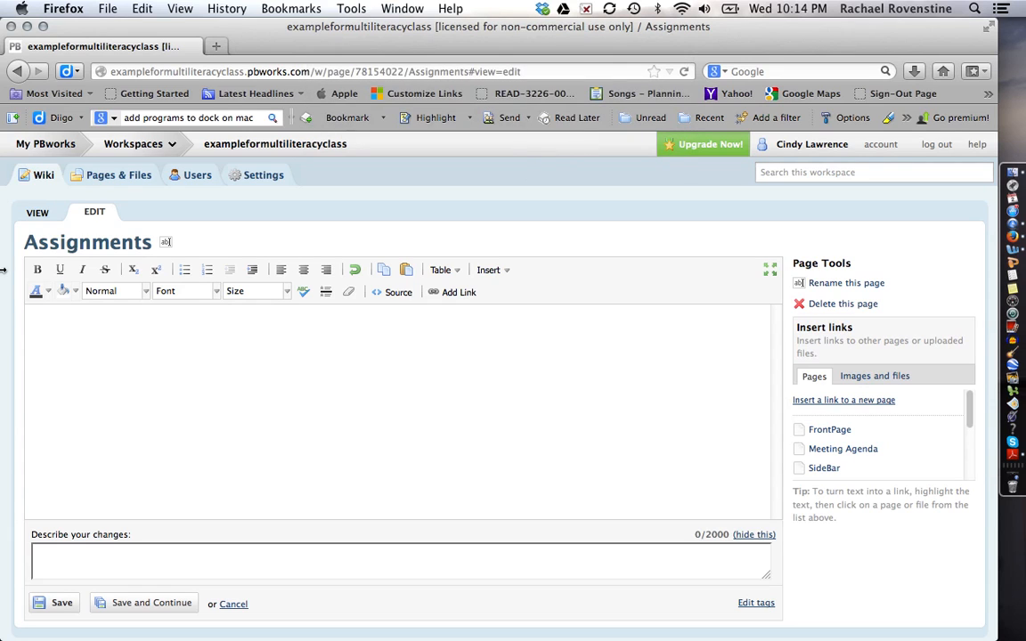
{"action": "left_click", "coordinate": [61, 602]}
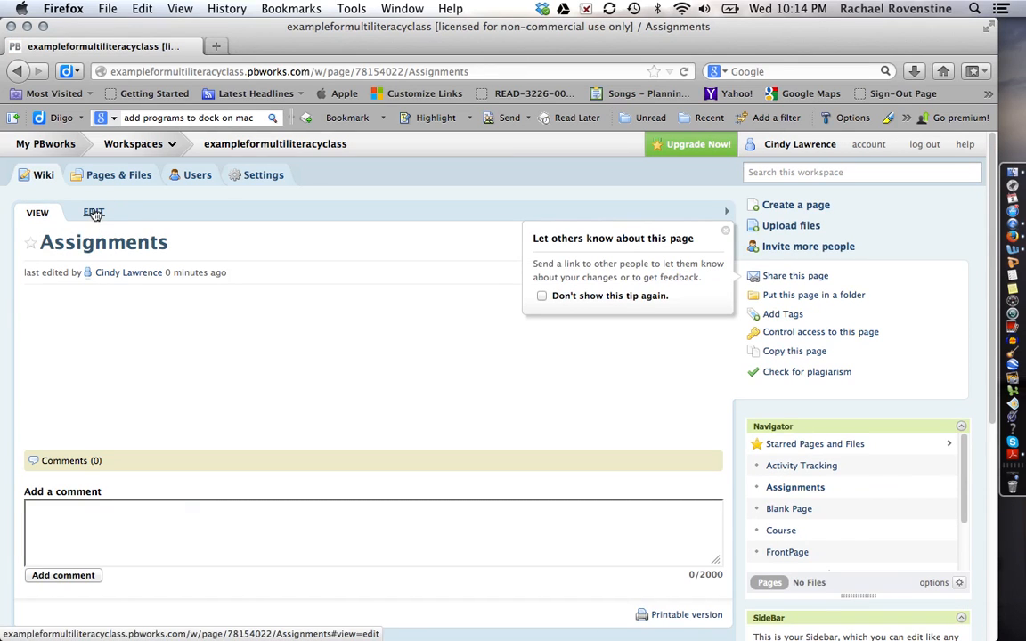
{"action": "left_click", "coordinate": [94, 213]}
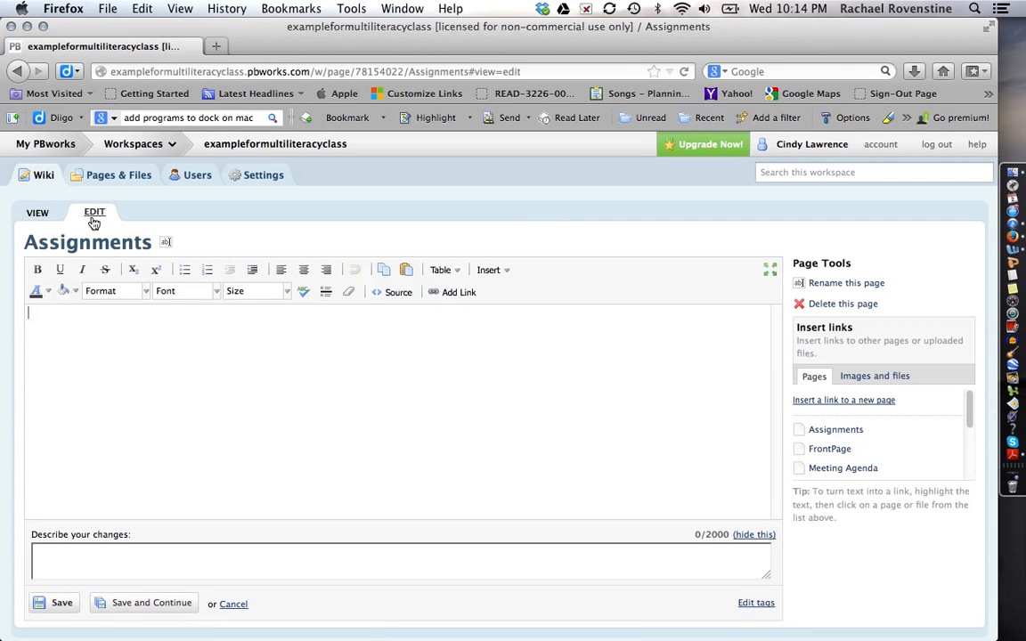
Replace the page name 'Assignments' with 'Judy' in the rename form.
{"action": "left_click", "coordinate": [169, 246]}
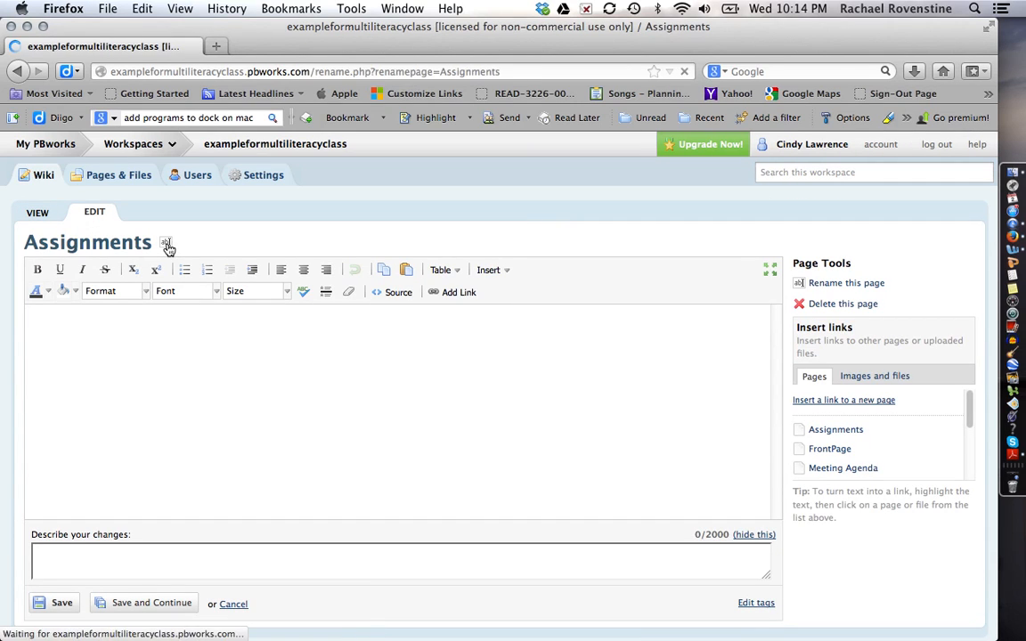
{"action": "left_click_drag", "start_coordinate": [104, 277], "coordinate": [68, 273]}
{"action": "key", "text": "BackSpace"}
{"action": "key", "text": "BackSpace"}
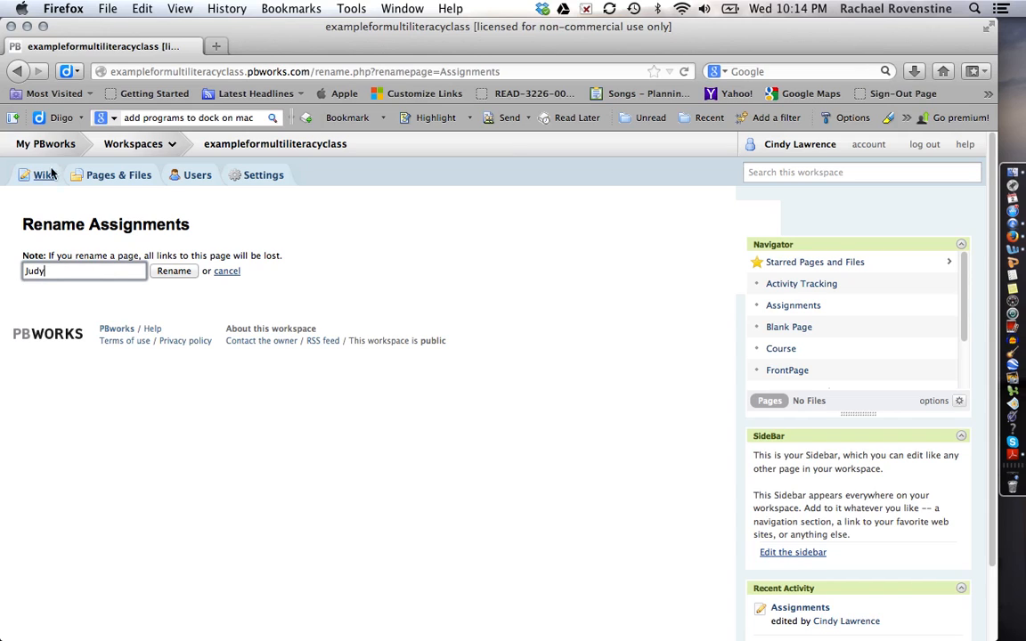
{"action": "left_click", "coordinate": [173, 271]}
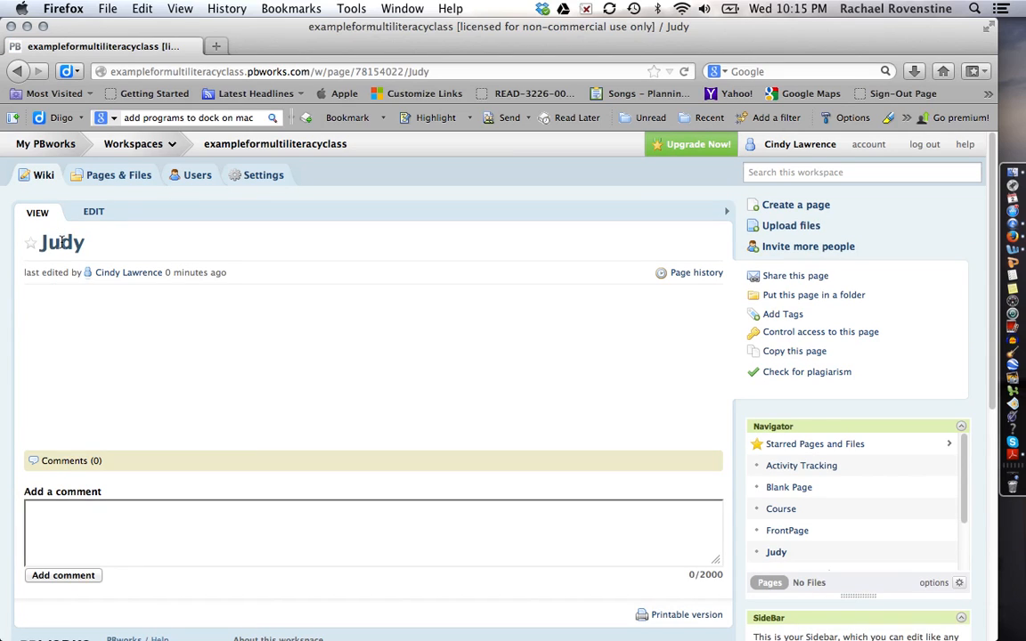
Open the FrontPage for editing and add a 'Judy' line at the top.
{"action": "left_click", "coordinate": [104, 175]}
{"action": "left_click", "coordinate": [43, 177]}
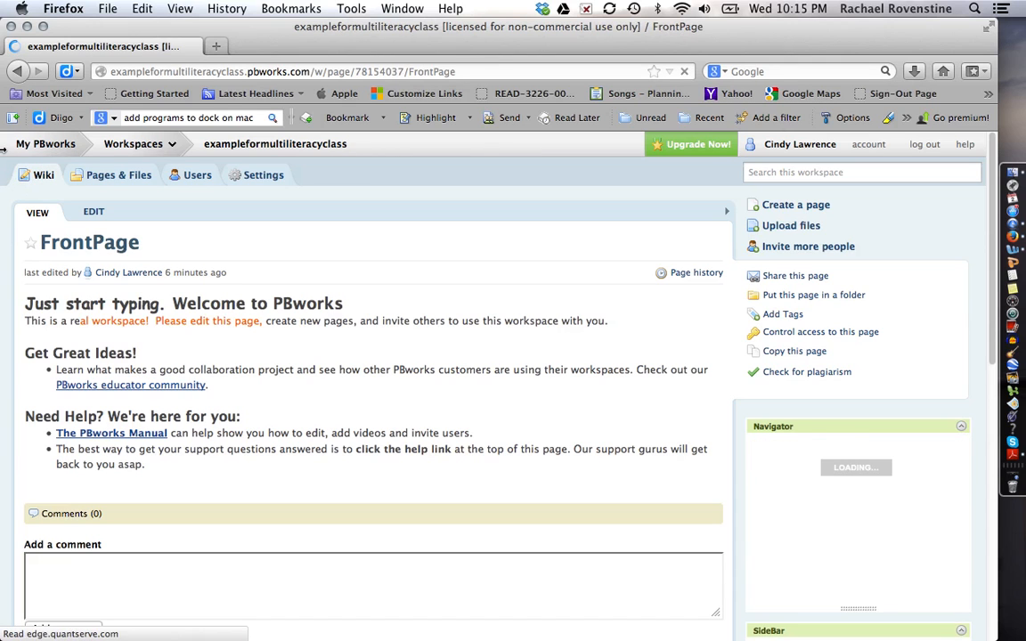
{"action": "left_click", "coordinate": [94, 213]}
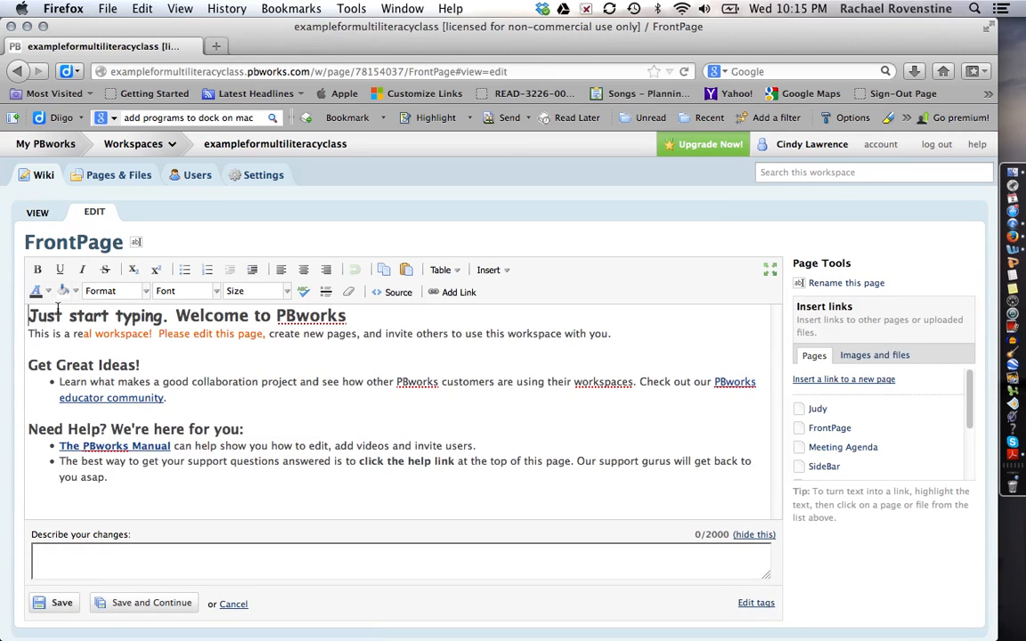
{"action": "key", "text": "Return"}
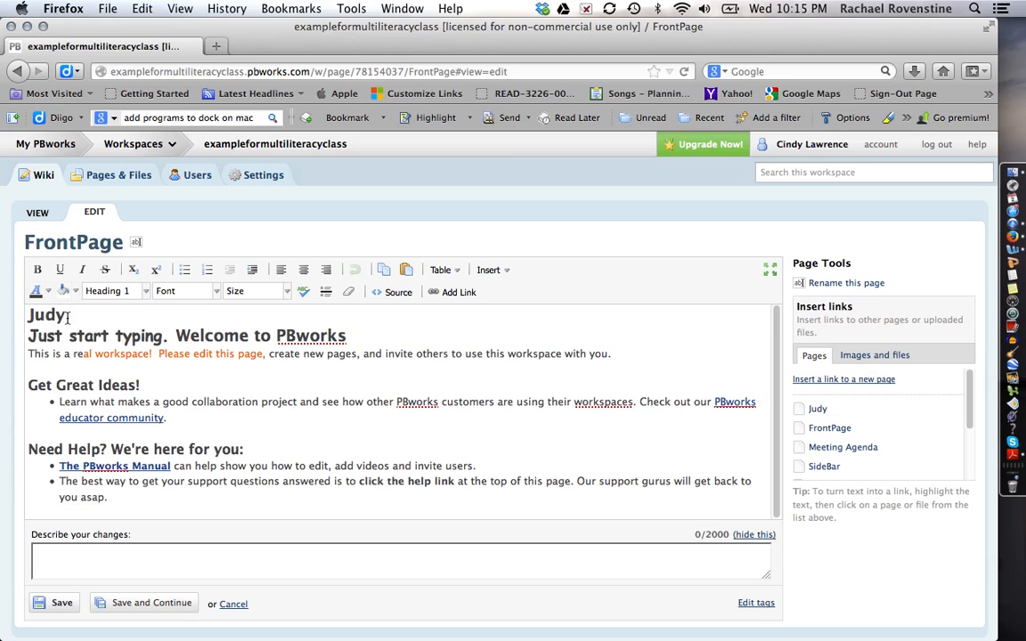
Link the Judy heading to the Judy page, save, and follow the link.
{"action": "left_click_drag", "start_coordinate": [68, 318], "coordinate": [22, 317]}
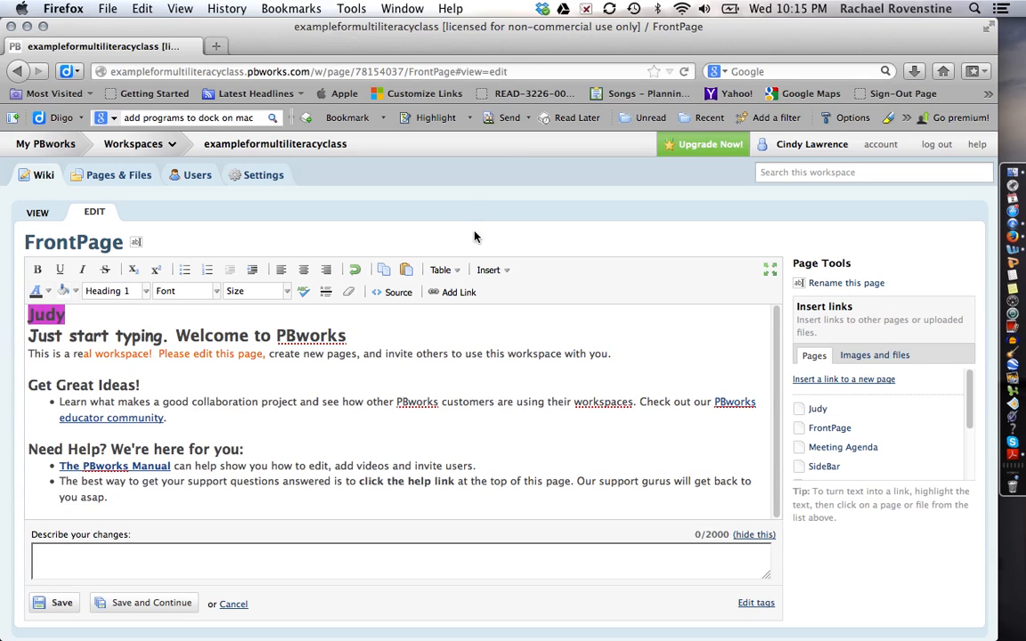
{"action": "left_click", "coordinate": [450, 297]}
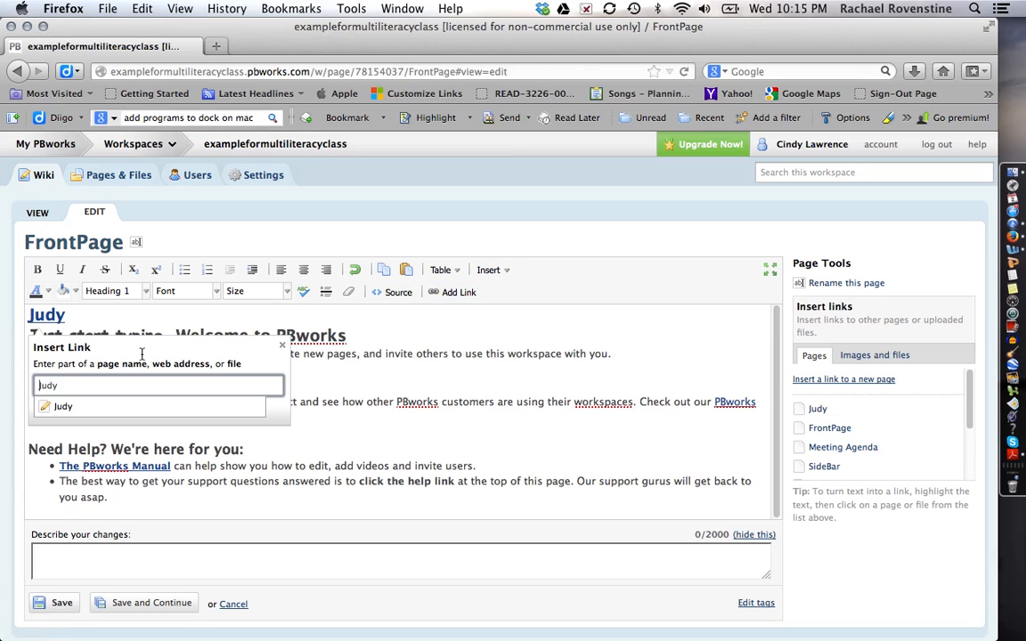
{"action": "left_click", "coordinate": [63, 408]}
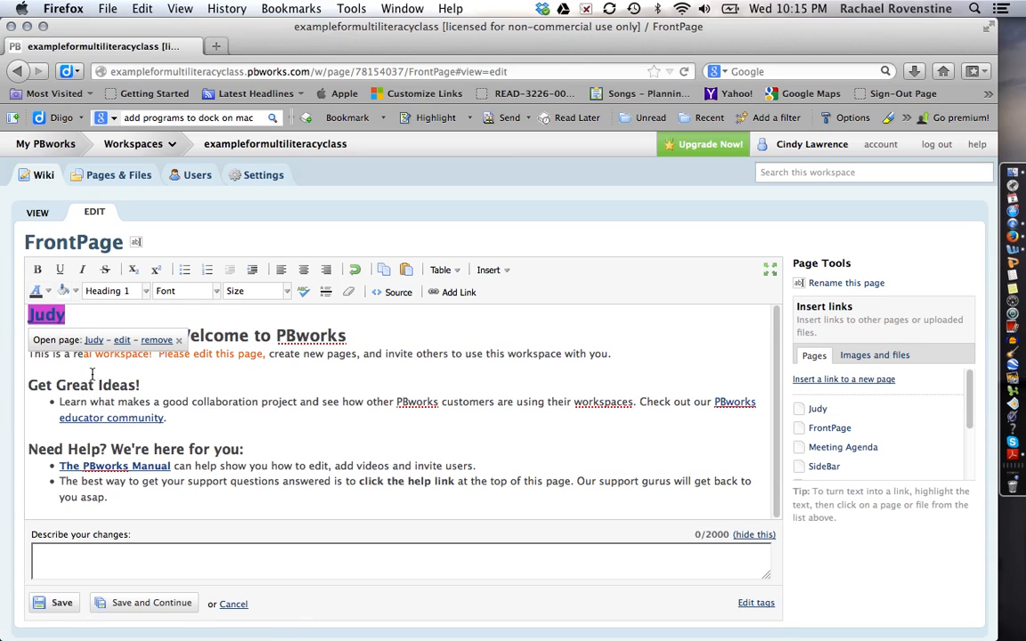
{"action": "left_click", "coordinate": [63, 604]}
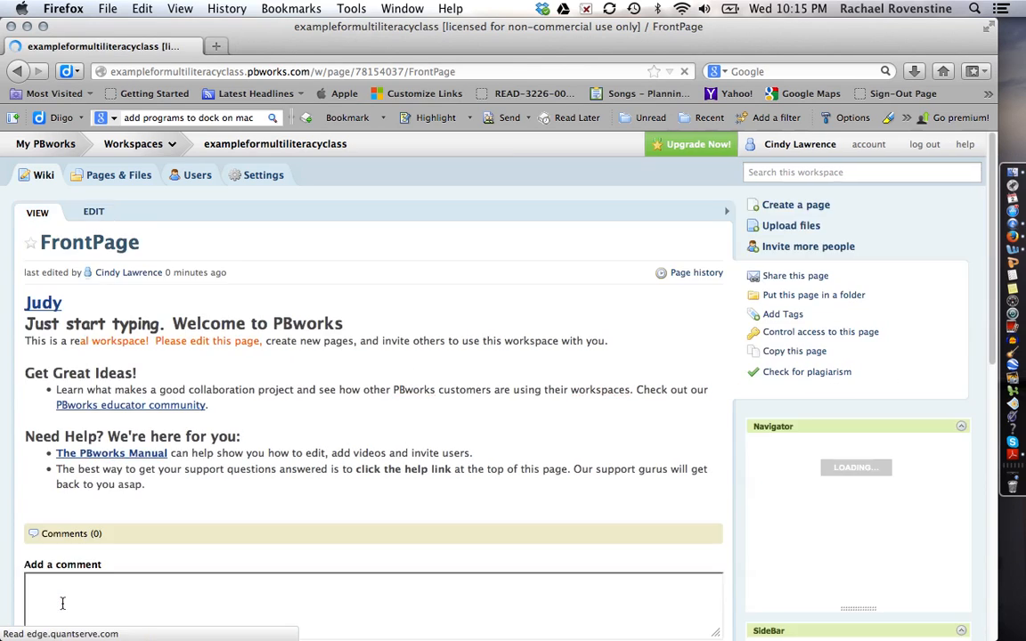
{"action": "left_click", "coordinate": [54, 307]}
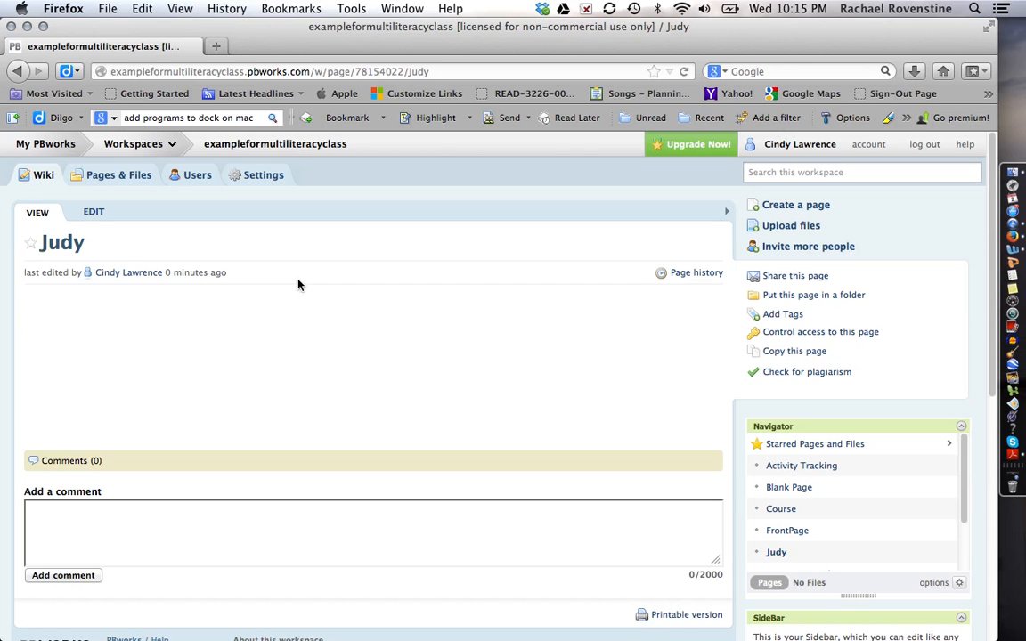
Go back from the Judy page to the FrontPage and edit it again.
{"action": "key", "text": "ctrl+Right"}
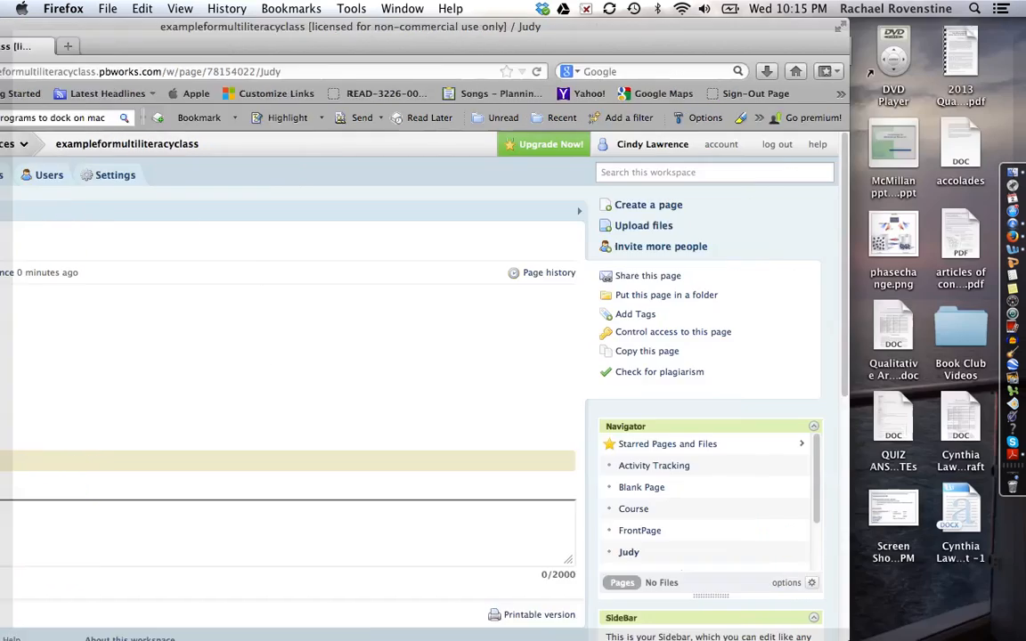
{"action": "key", "text": "ctrl+Left"}
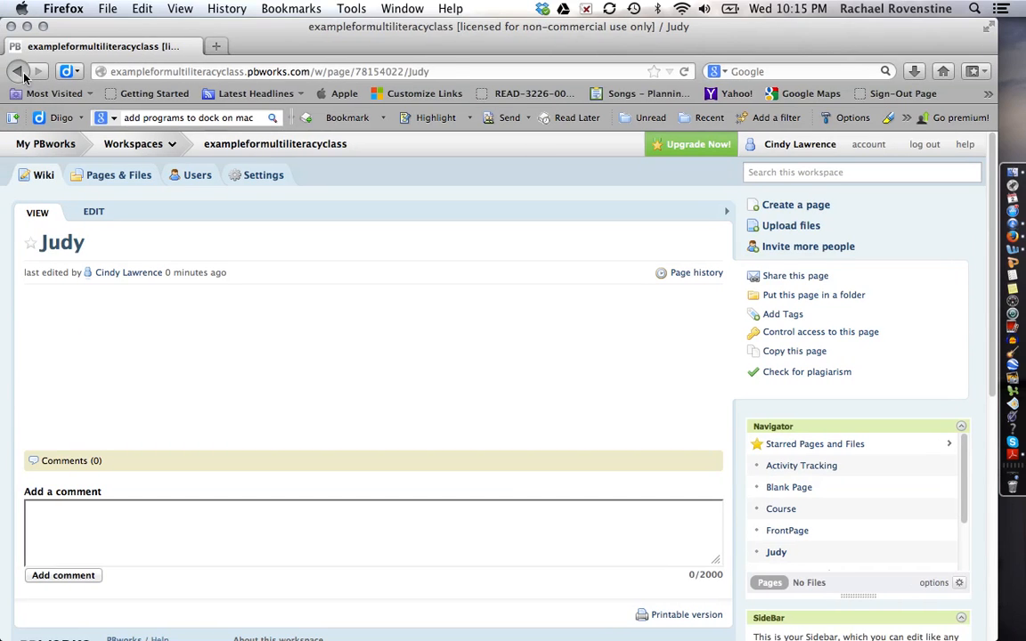
{"action": "left_click", "coordinate": [18, 71]}
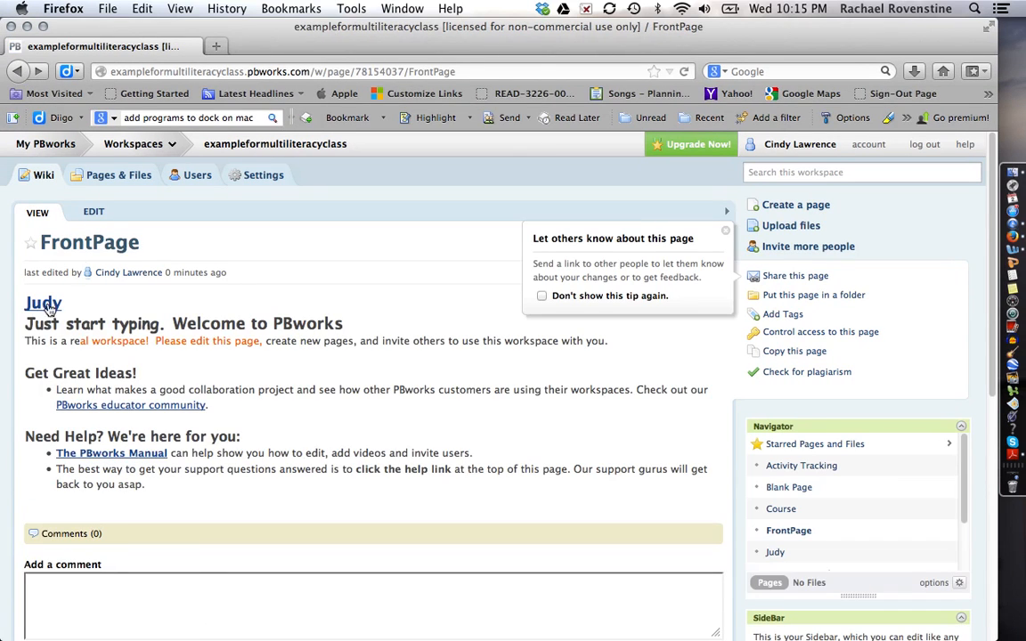
{"action": "left_click", "coordinate": [94, 212]}
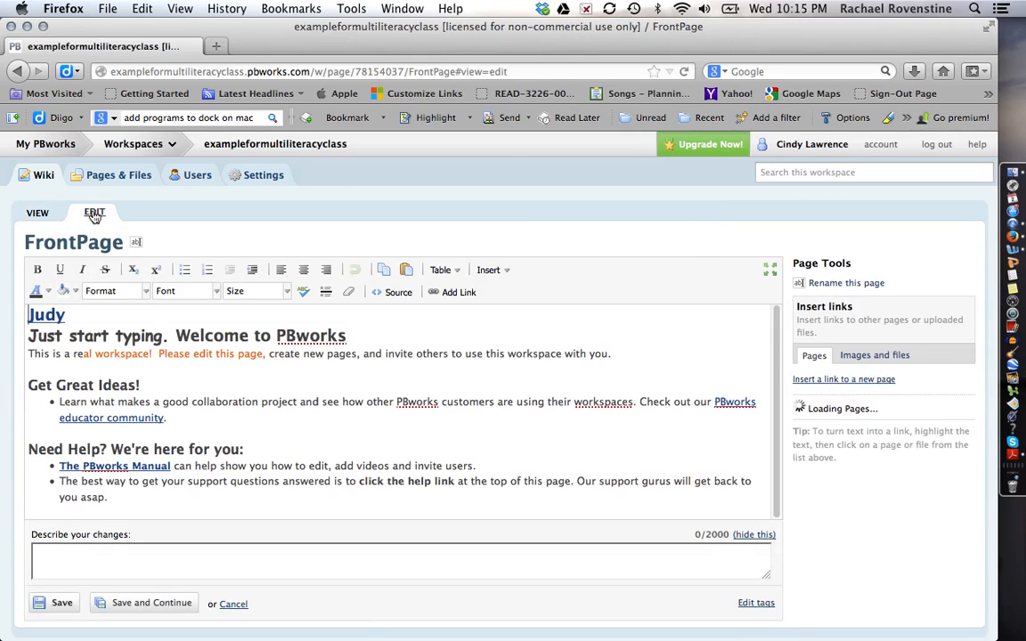
Add a 'Stephanie' line below Judy formatted as Heading 1.
{"action": "left_click", "coordinate": [78, 317]}
{"action": "key", "text": "Return"}
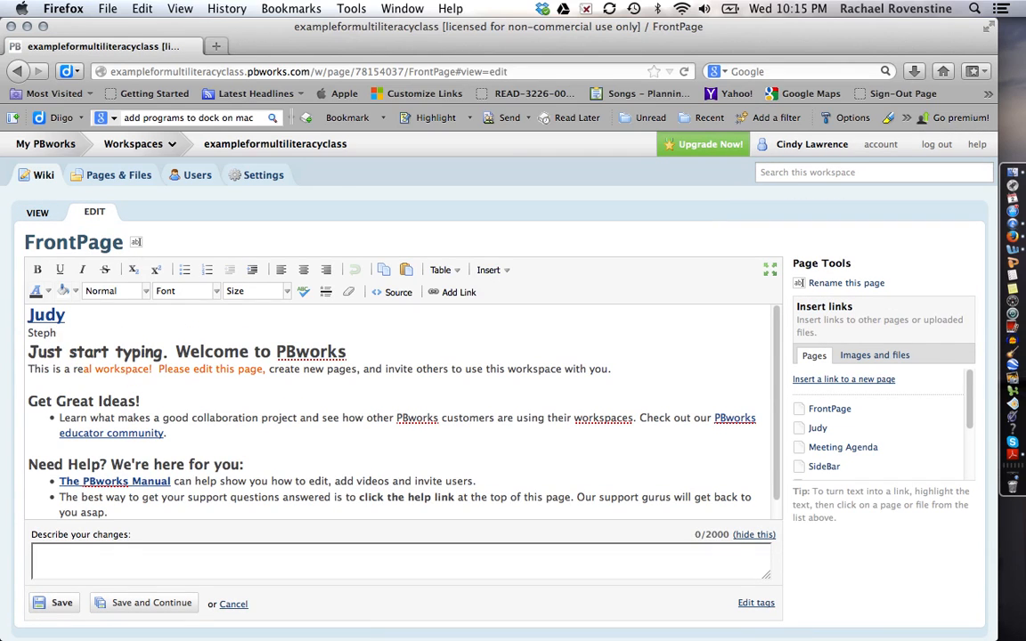
{"action": "double_click", "coordinate": [83, 333]}
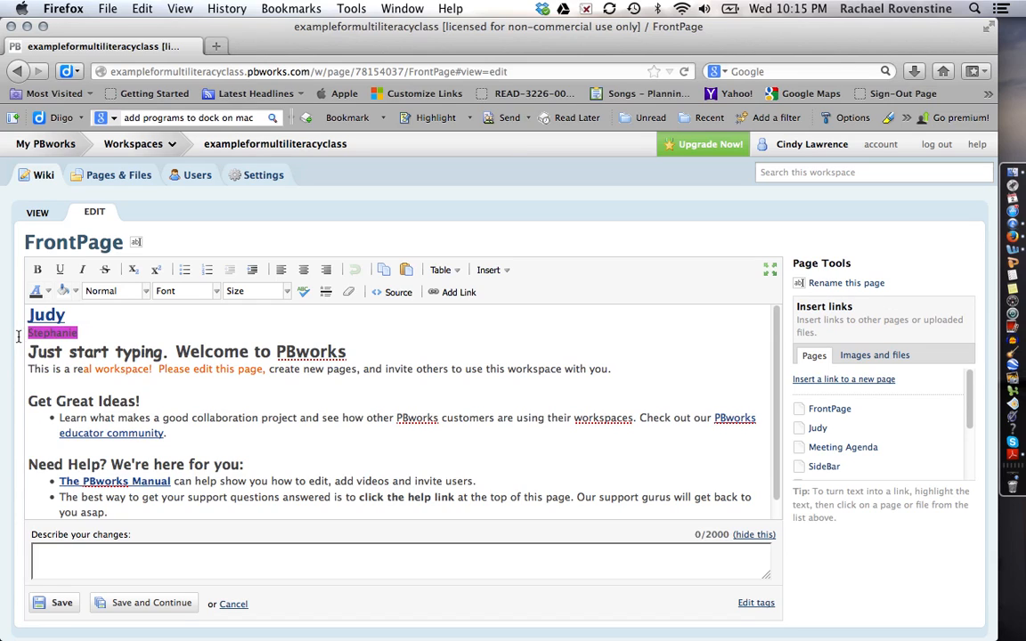
{"action": "left_click", "coordinate": [146, 292]}
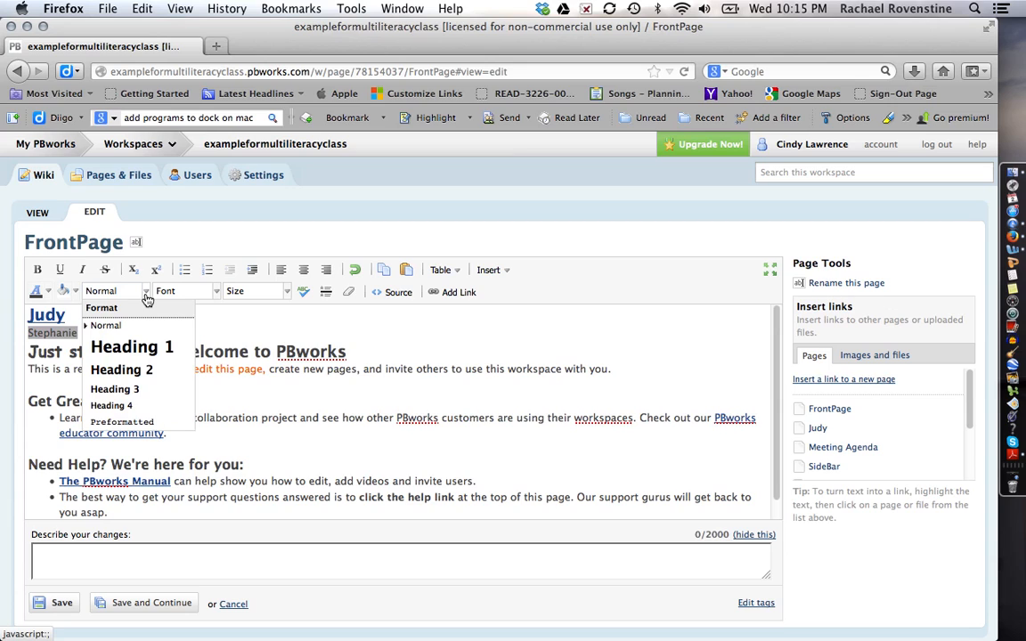
{"action": "left_click", "coordinate": [140, 346]}
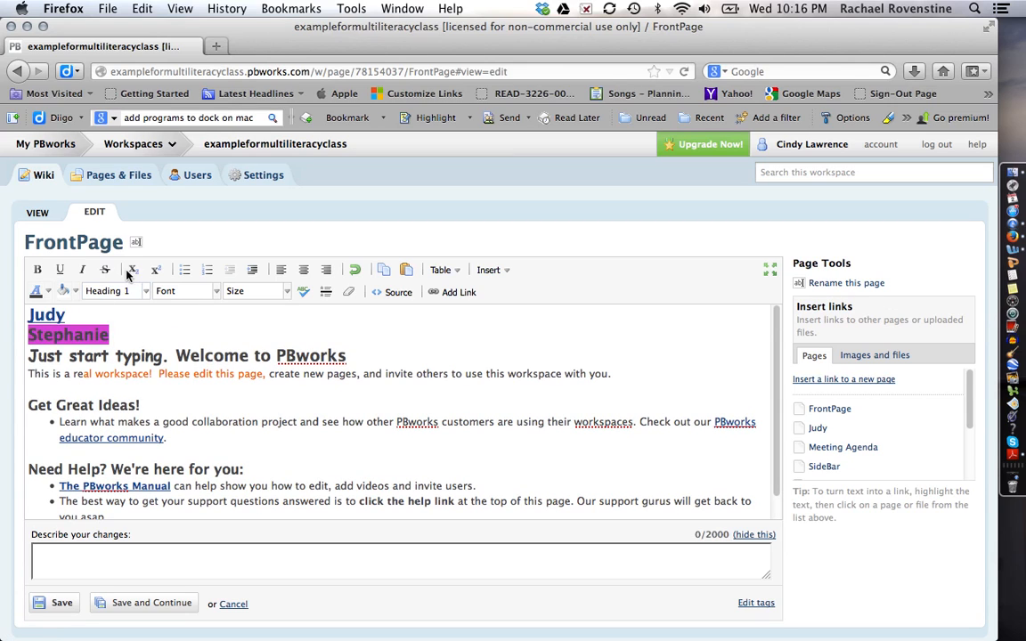
Leave Stephanie unlinked by dismissing the link prompt, and save the FrontPage.
{"action": "left_click", "coordinate": [472, 293]}
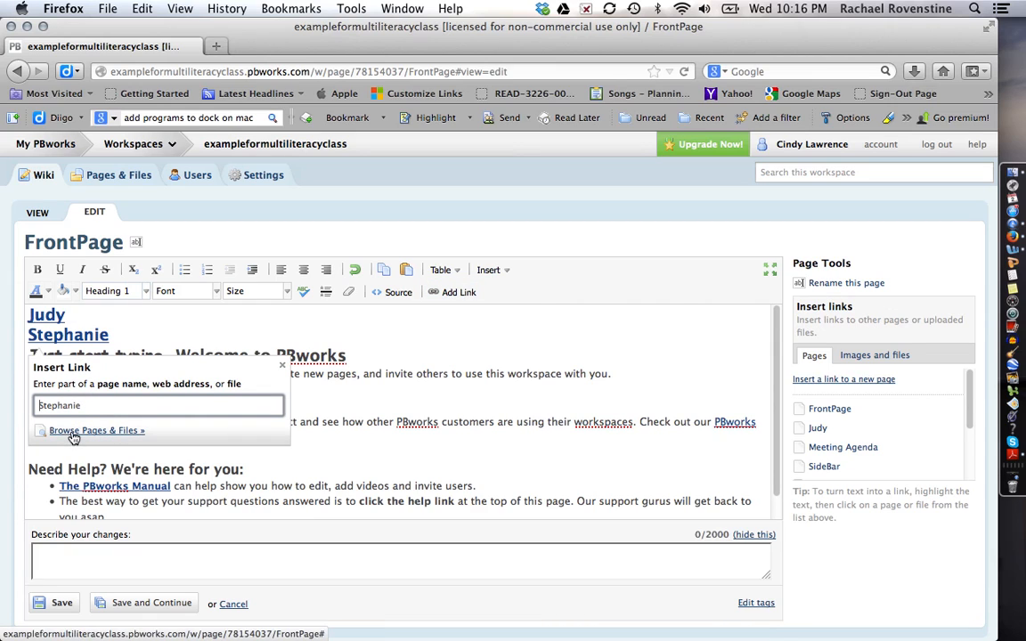
{"action": "left_click", "coordinate": [424, 375]}
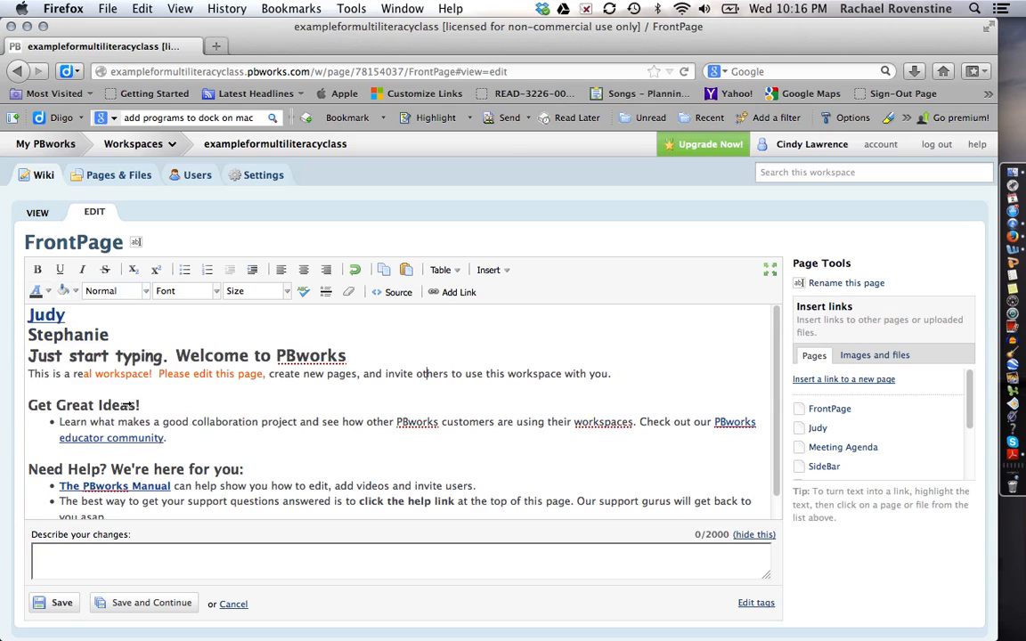
{"action": "left_click", "coordinate": [60, 604]}
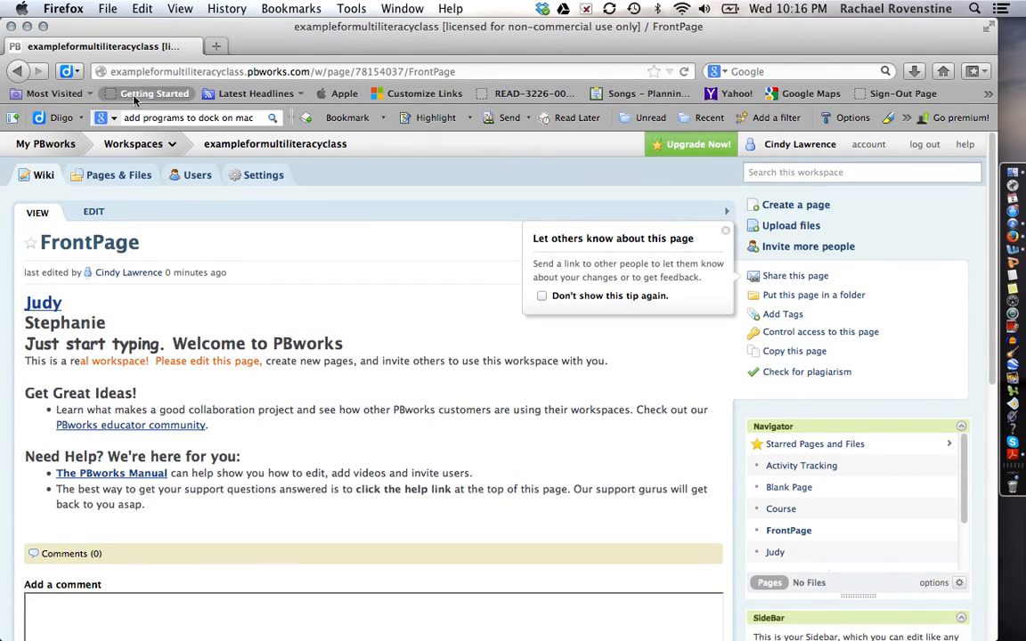
Move between Pages & Files and the wiki, ending on the workspace Users list.
{"action": "left_click", "coordinate": [127, 176]}
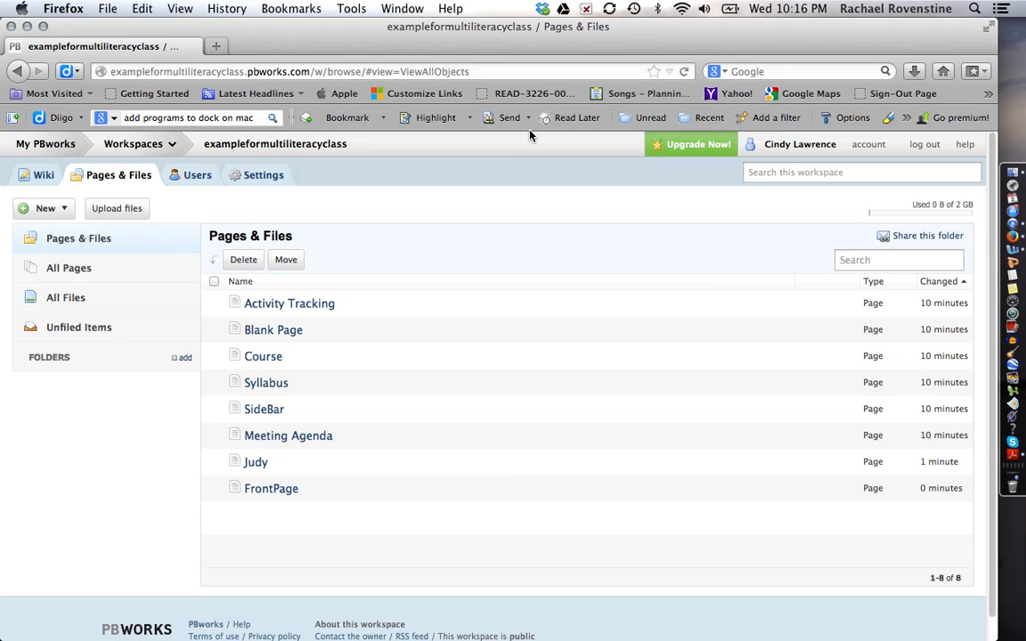
{"action": "left_click", "coordinate": [31, 176]}
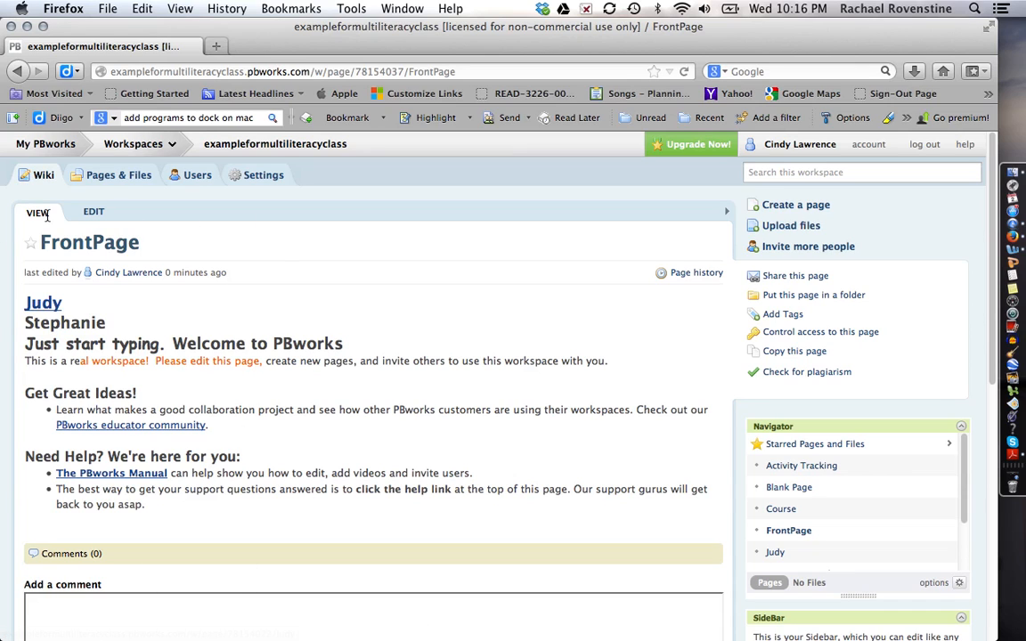
{"action": "left_click", "coordinate": [107, 178]}
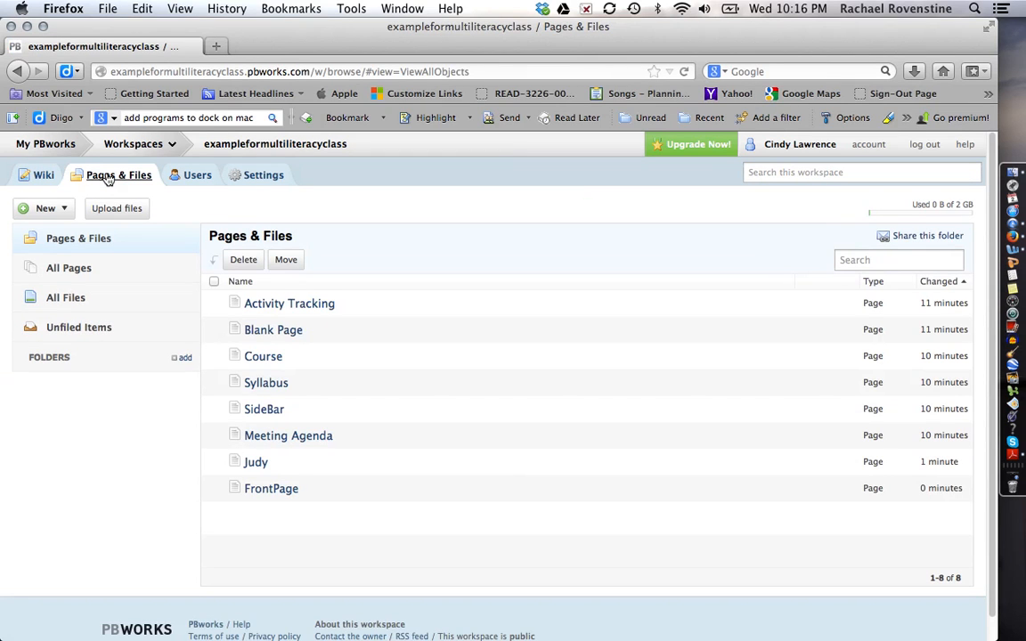
{"action": "left_click", "coordinate": [181, 177]}
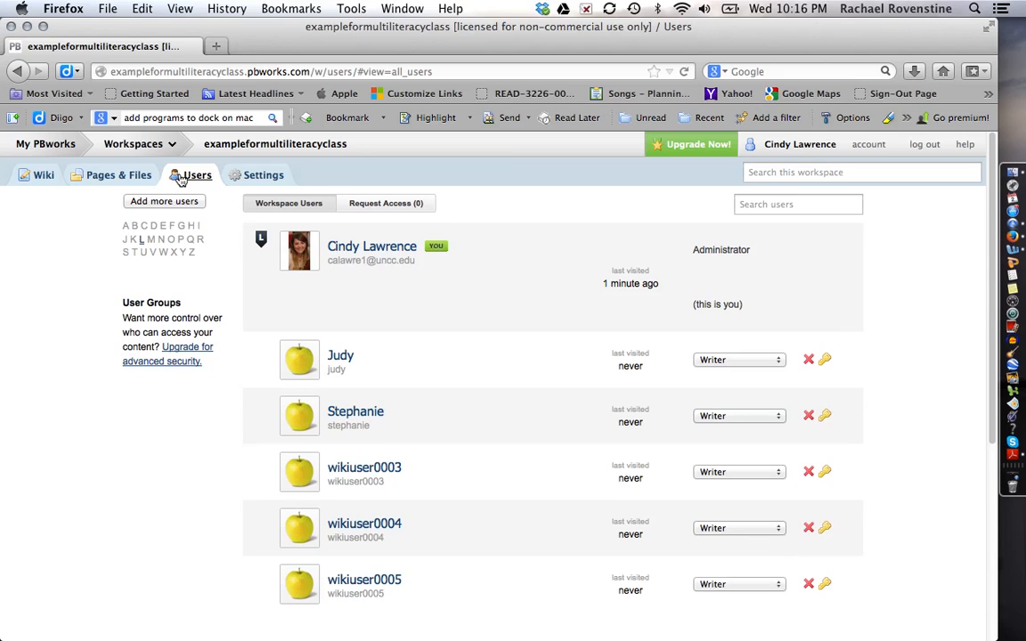
View the workspace's About This Workspace settings, then return to the My PBworks home page.
{"action": "left_click", "coordinate": [267, 176]}
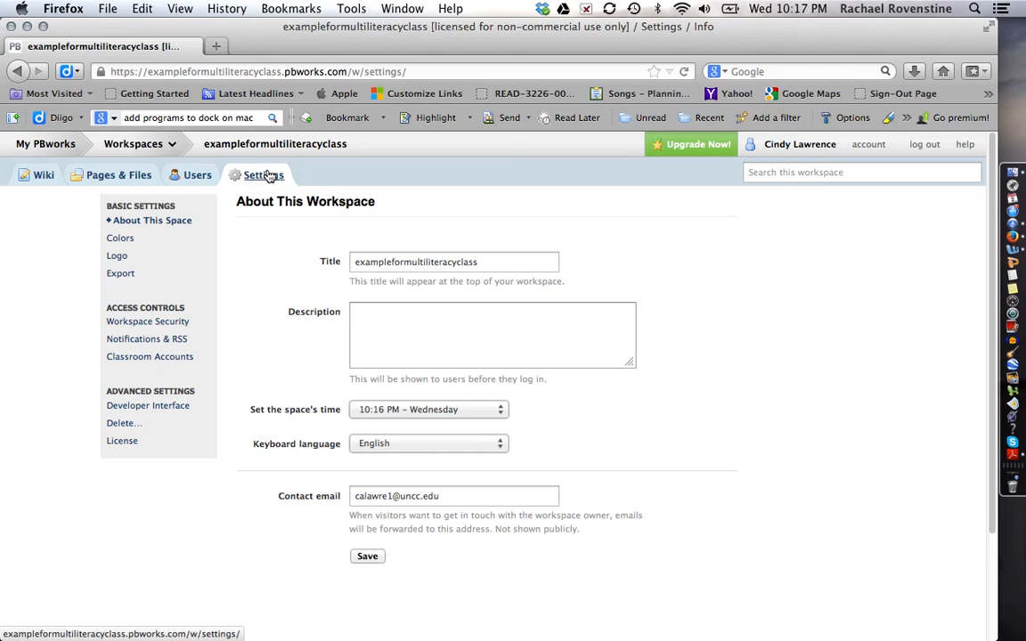
{"action": "left_click", "coordinate": [17, 146]}
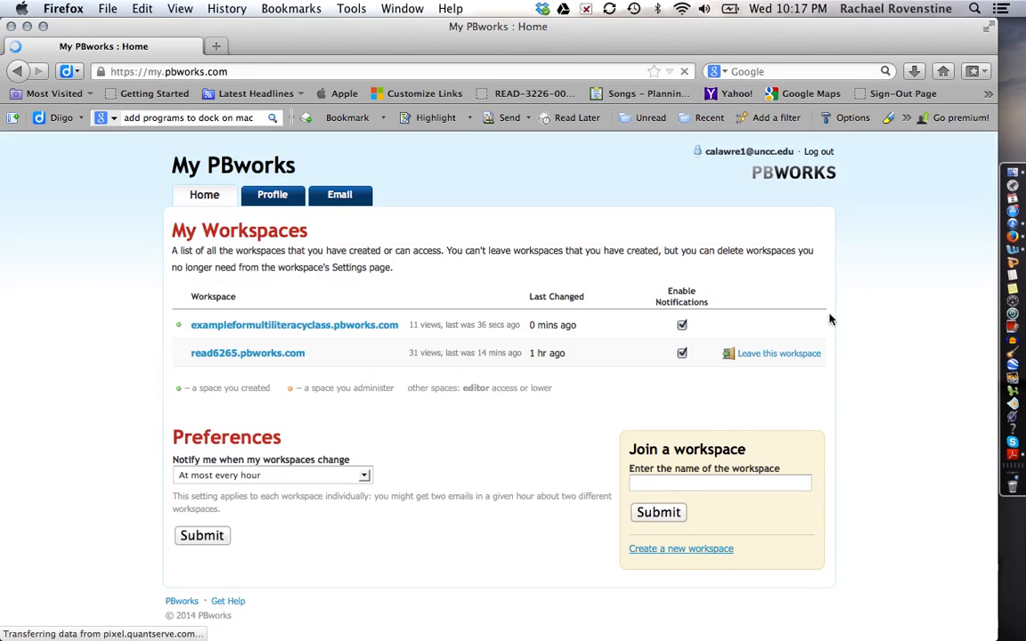